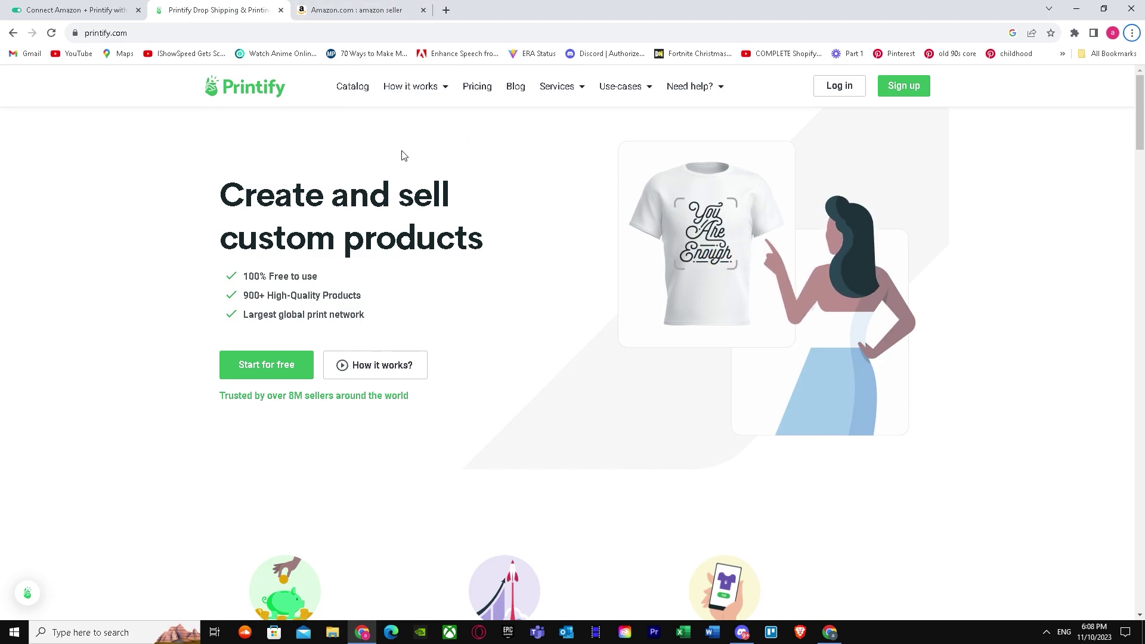
Check the Amazon results tab, then open Printify's sign-up form and its email field.
left_click(382, 10)
left_click(238, 6)
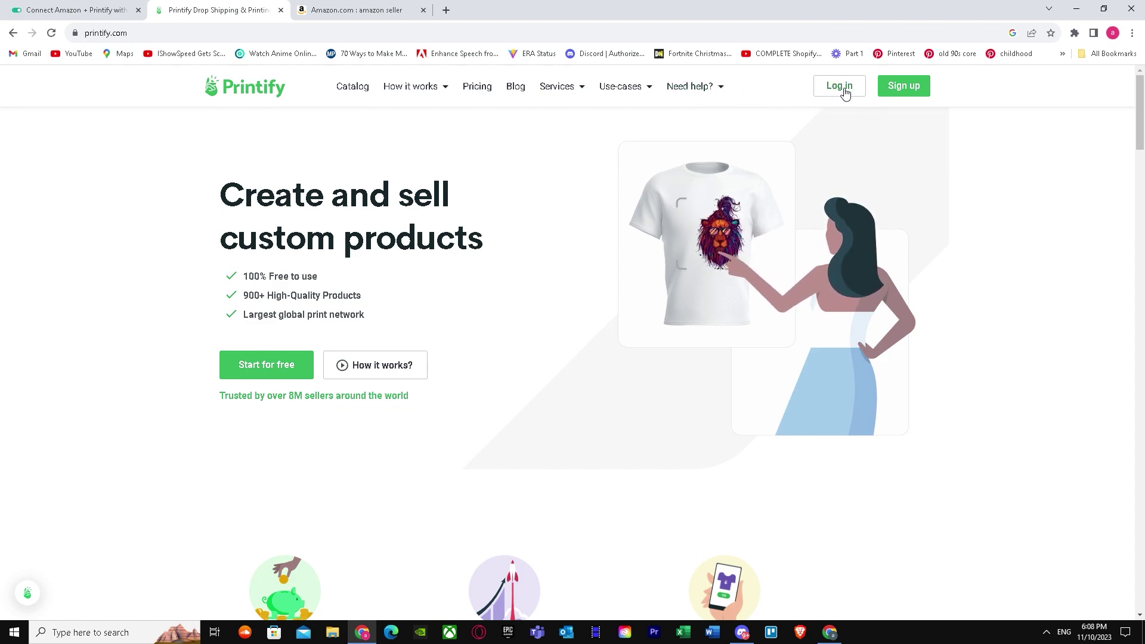
left_click(900, 88)
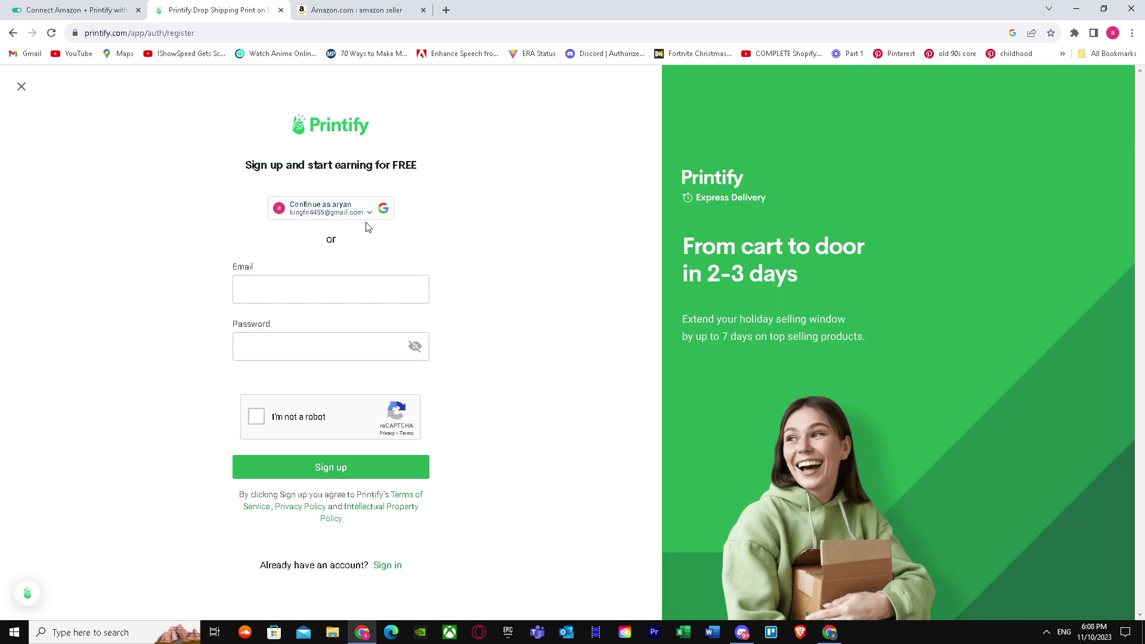
left_click(299, 292)
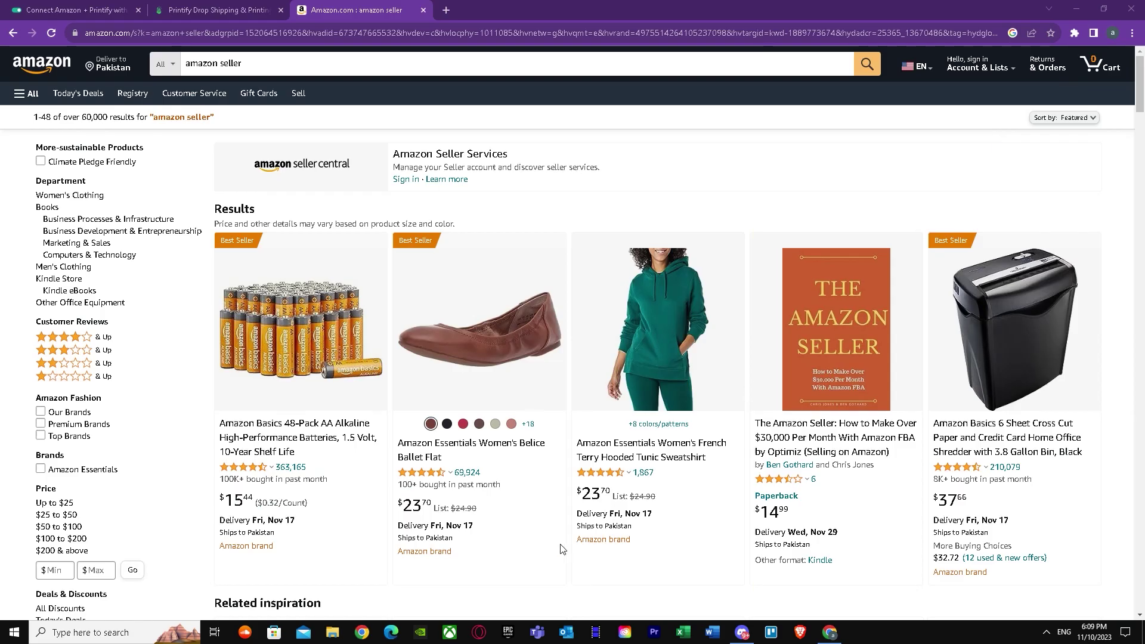
Reopen Chrome under another profile and load the pasted Onlizer Amazon–Printify page.
left_click(1131, 9)
left_click(362, 632)
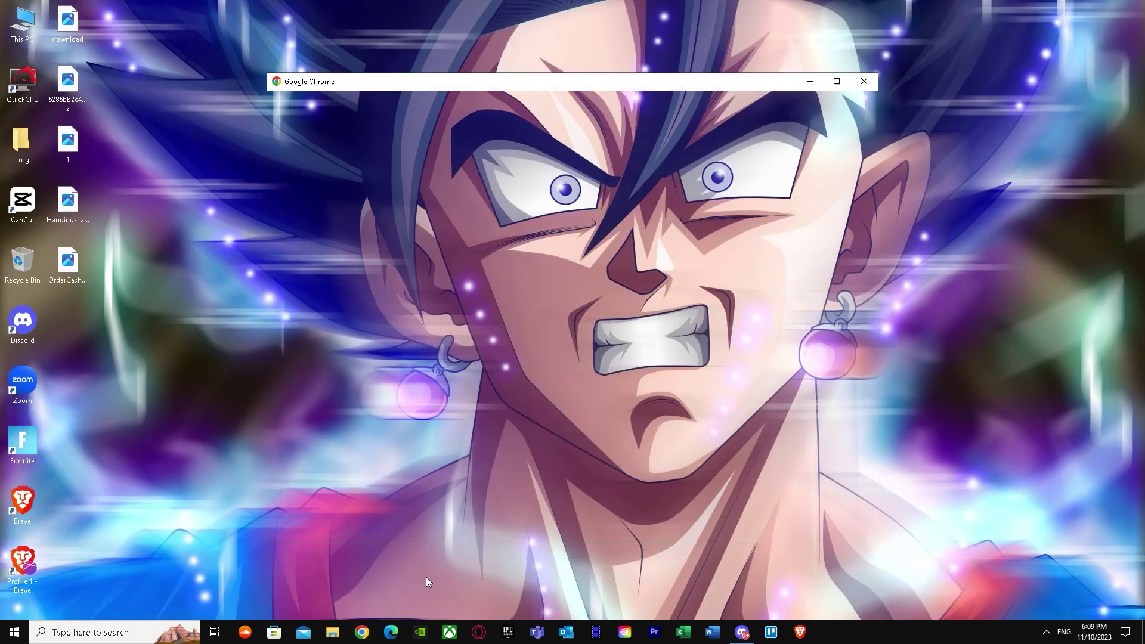
left_click(412, 365)
left_click(456, 36)
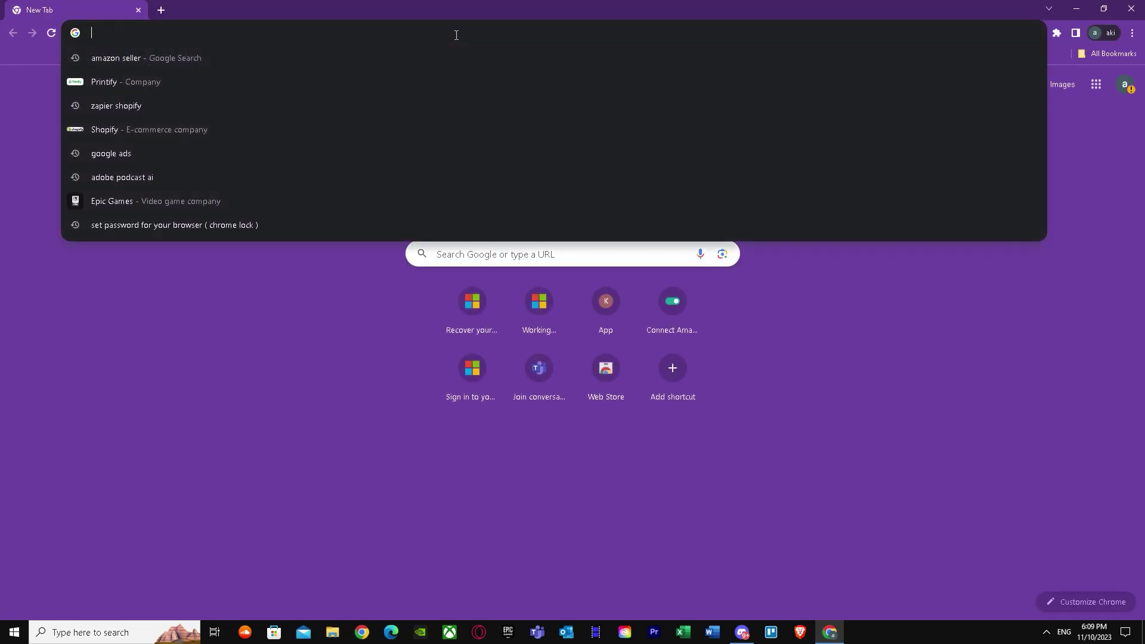
right_click(338, 35)
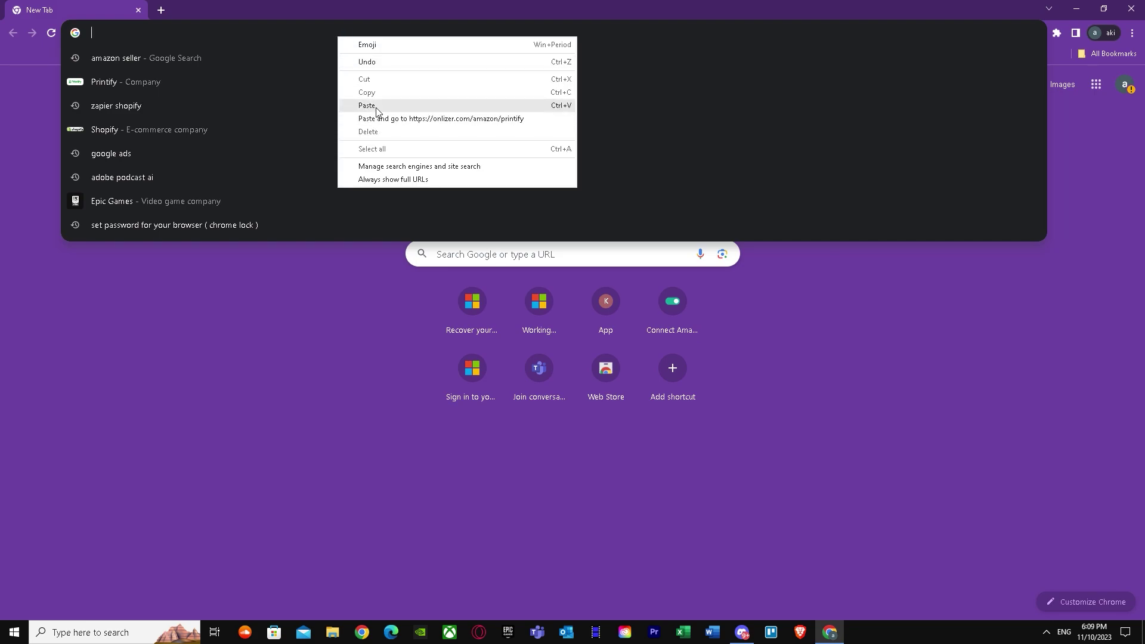
left_click(366, 105)
key("Return")
In a new tab, Google 'printify' and open Printify's homepage from the results.
left_click(160, 10)
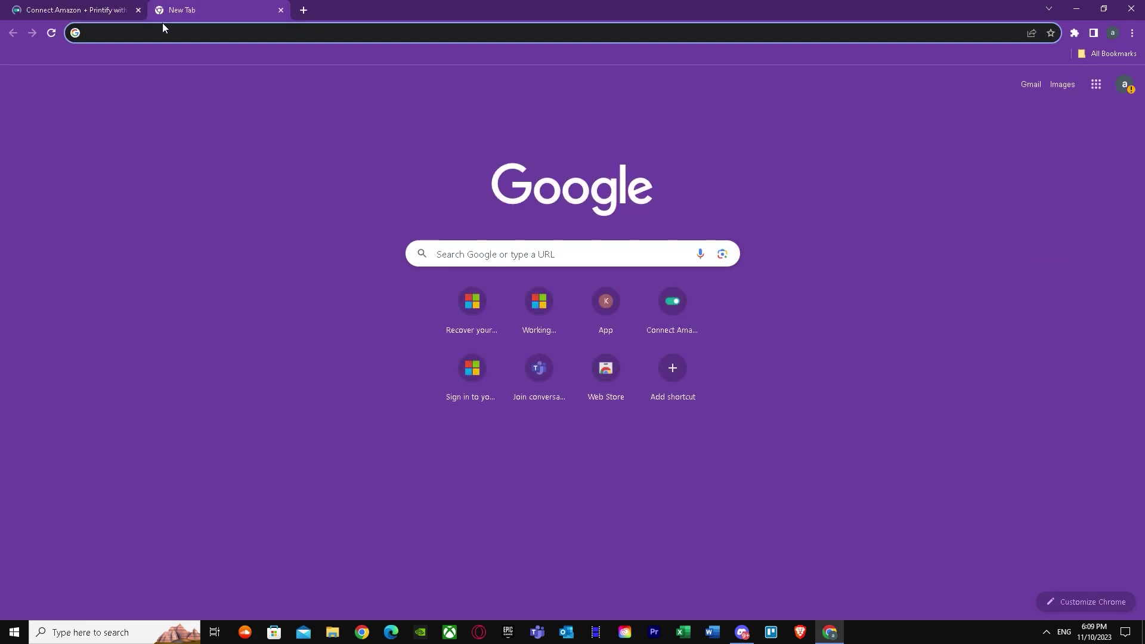
type("c")
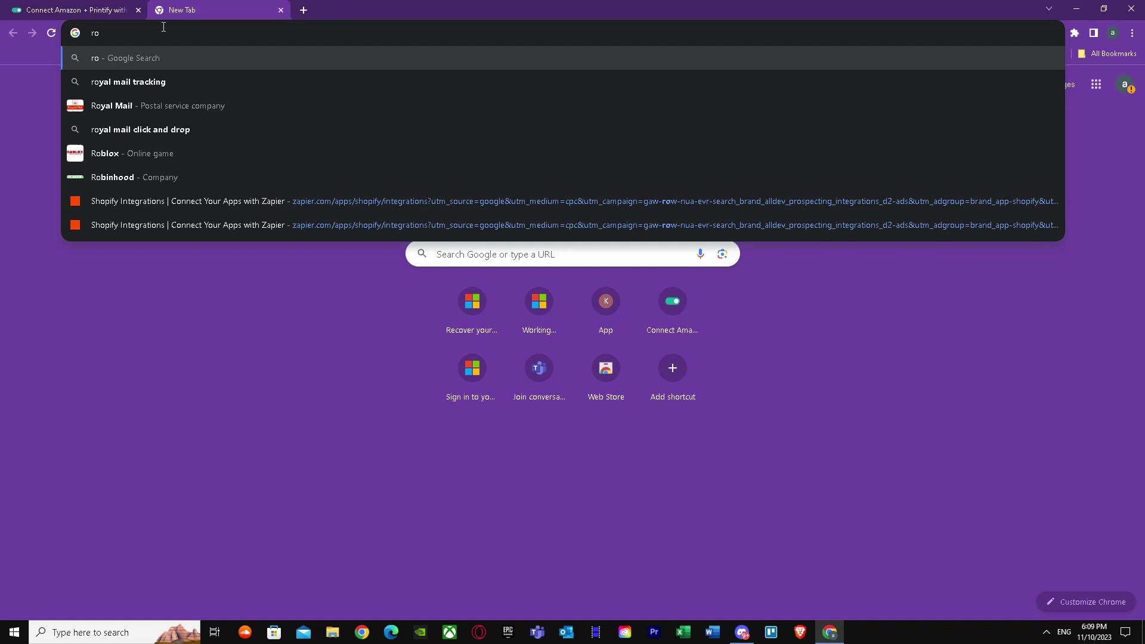
key("BackSpace")
type("print")
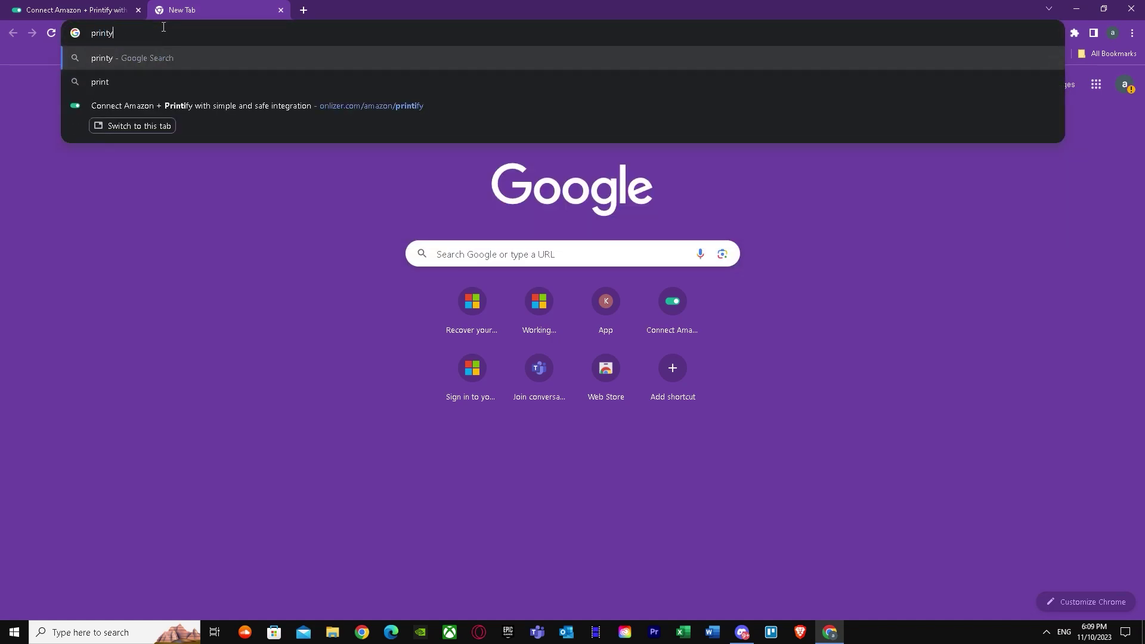
key("Down")
key("Return")
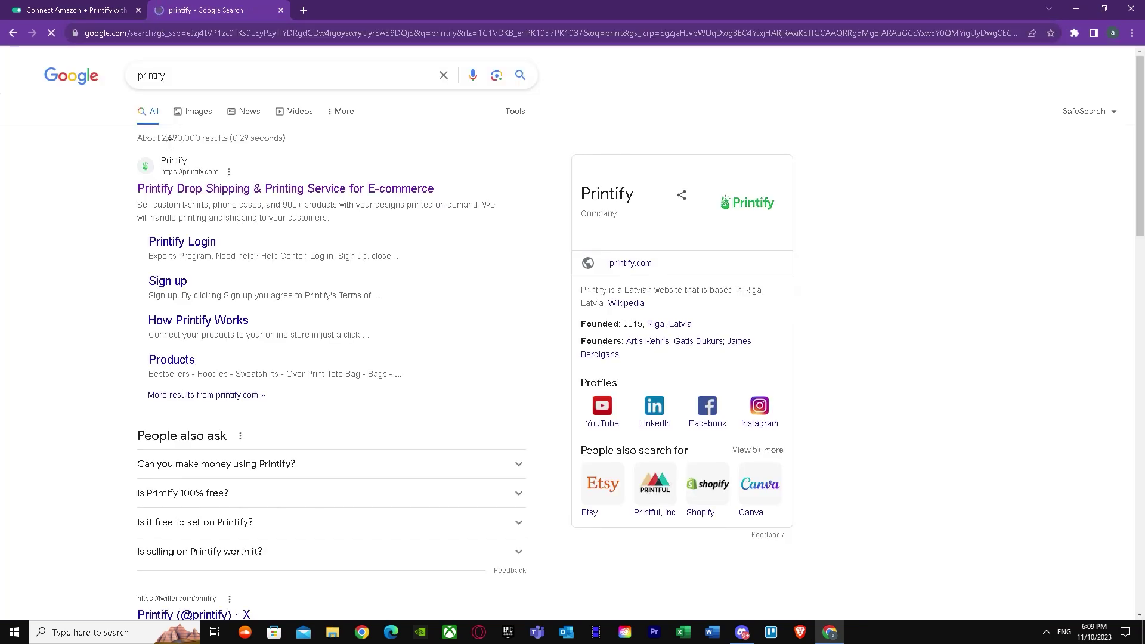
left_click(226, 197)
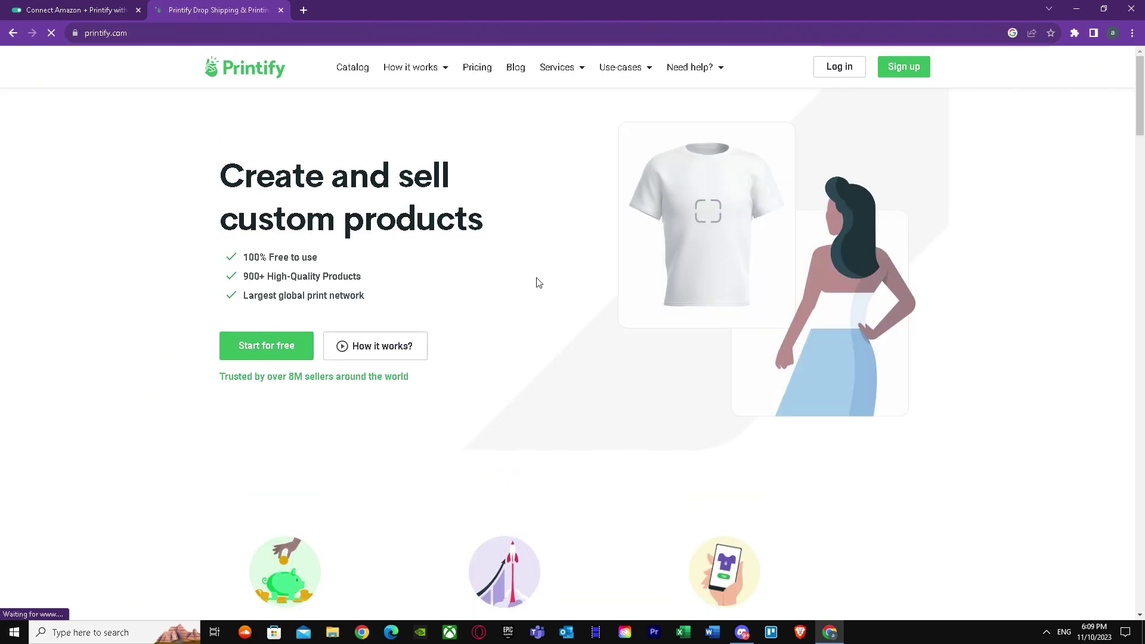
Sign up for Printify with a Google account.
left_click(887, 69)
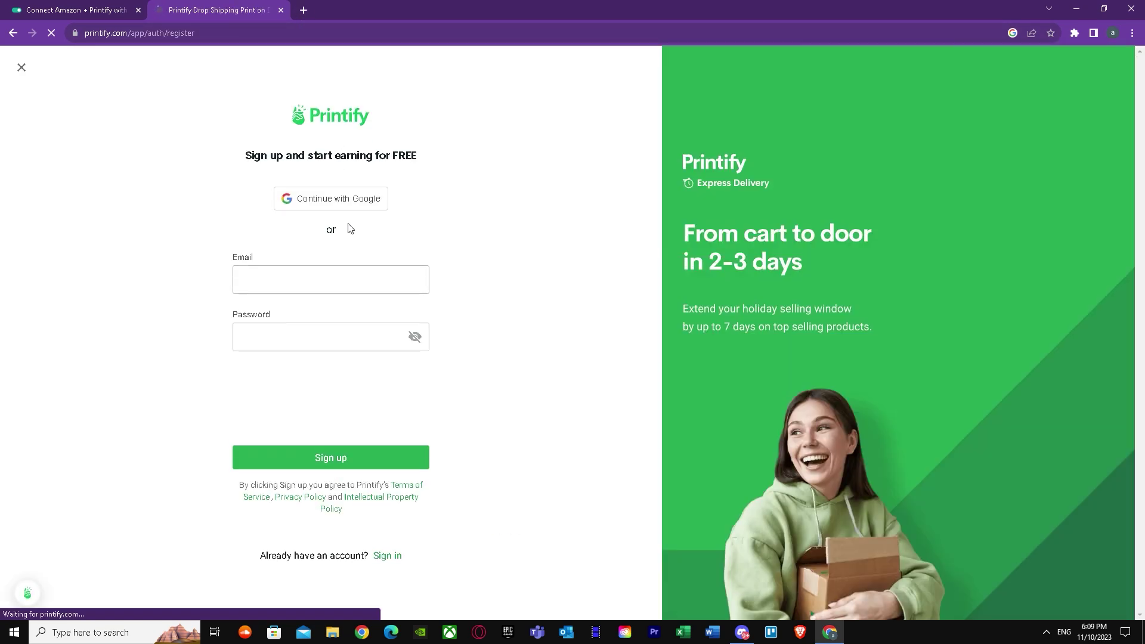
left_click(347, 201)
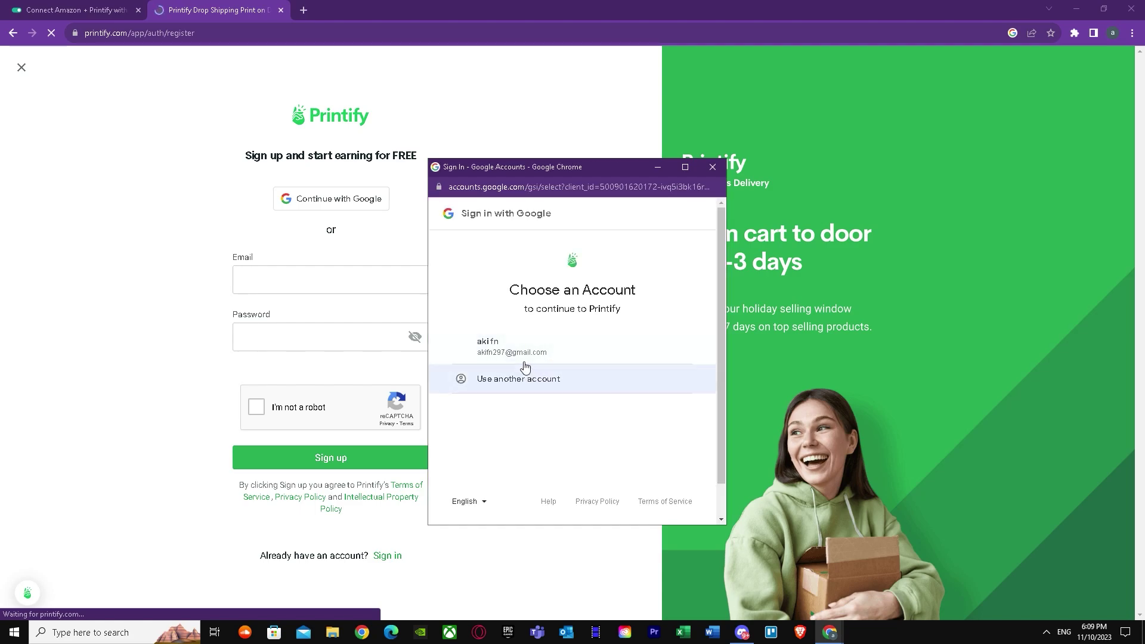
left_click(524, 358)
left_click(659, 426)
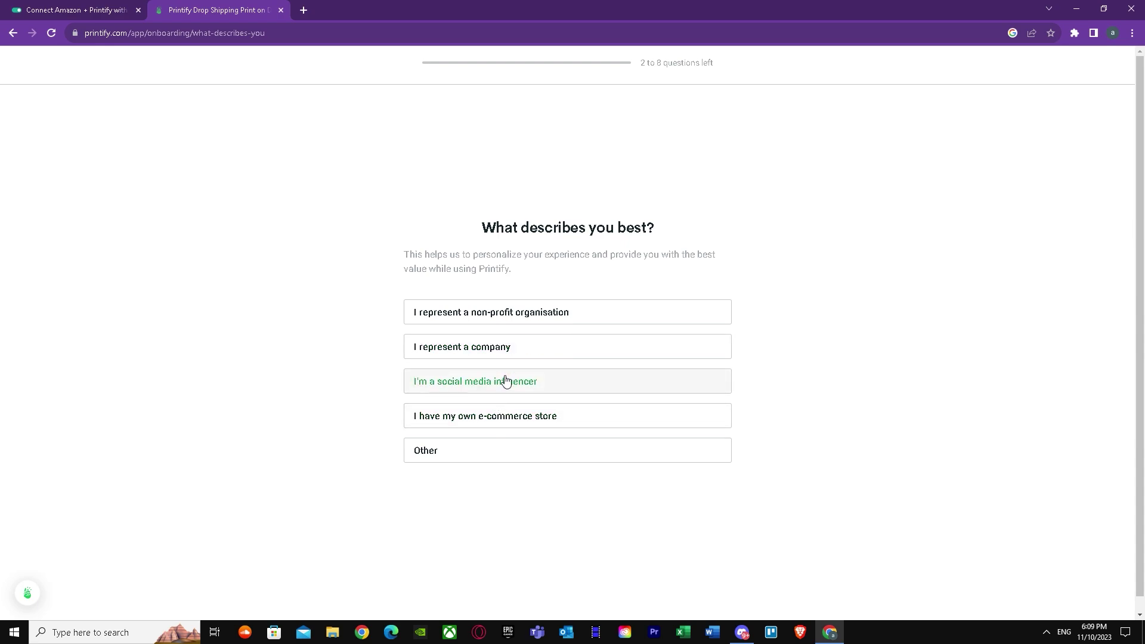
Answer onboarding as an owner of an e-commerce store with an Other objective.
left_click(502, 417)
left_click(499, 438)
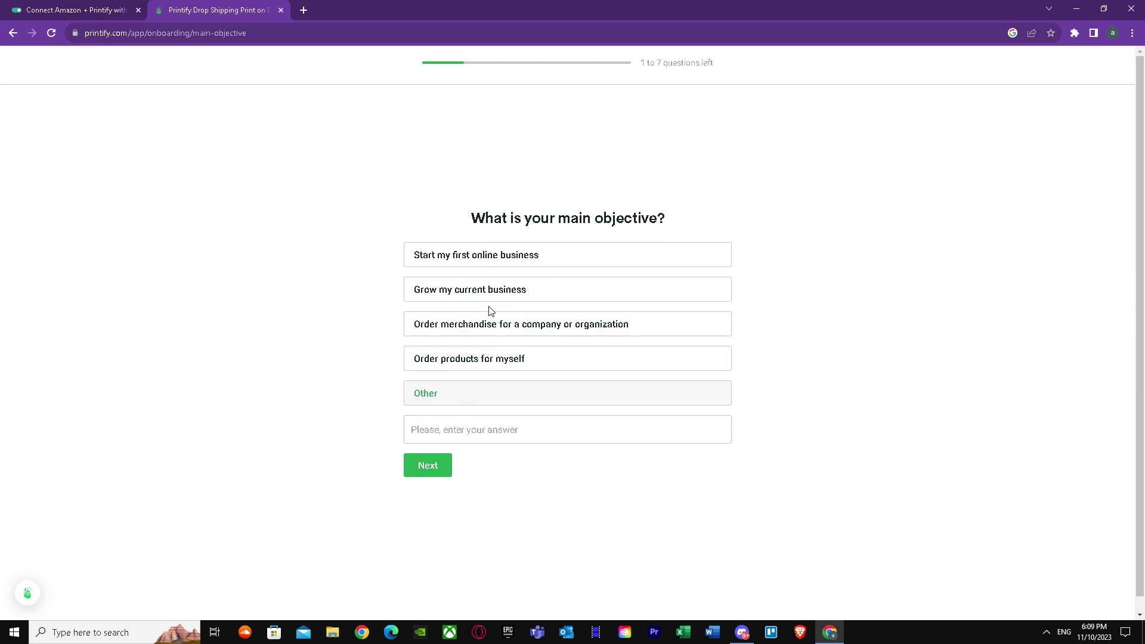
left_click(448, 469)
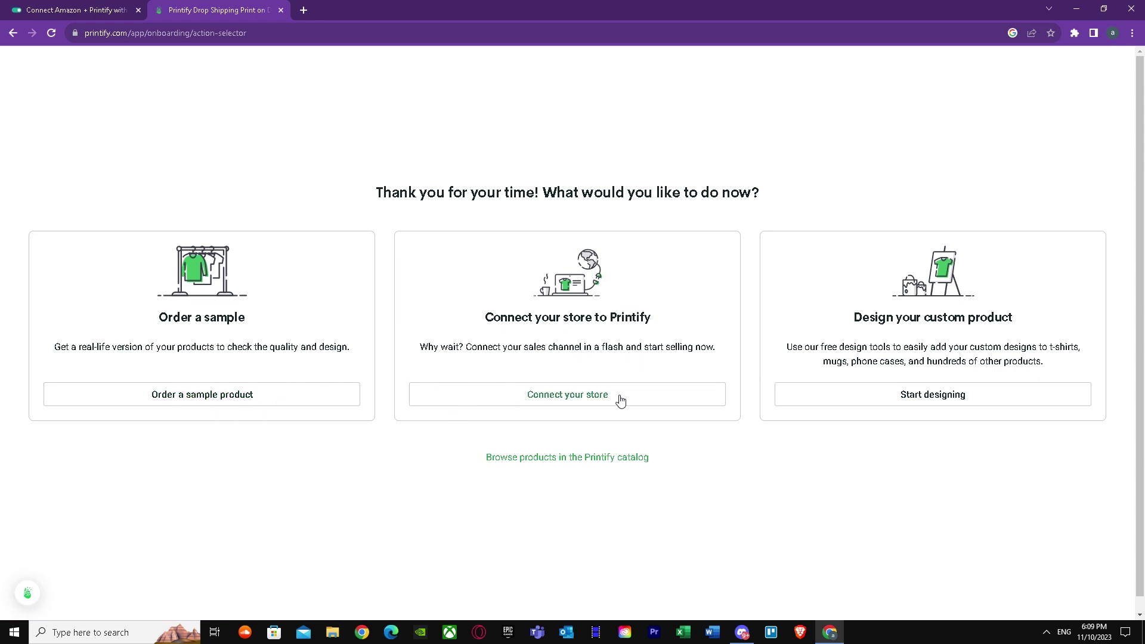
Start connecting My new store, browse the sales-channel list, and open a new tab.
left_click(578, 401)
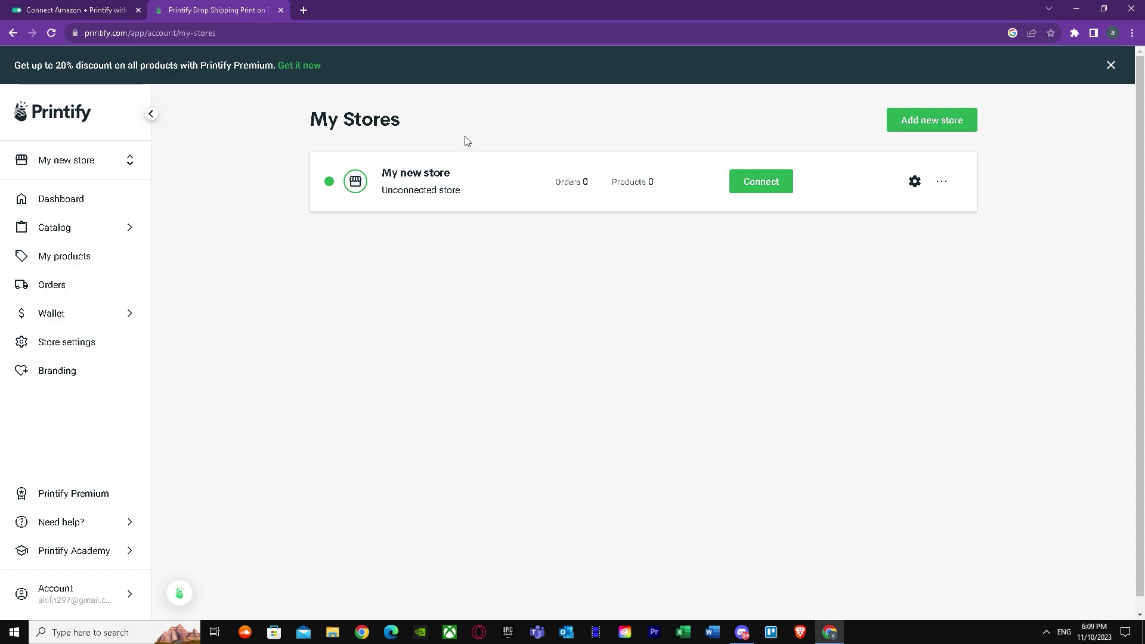
left_click(747, 187)
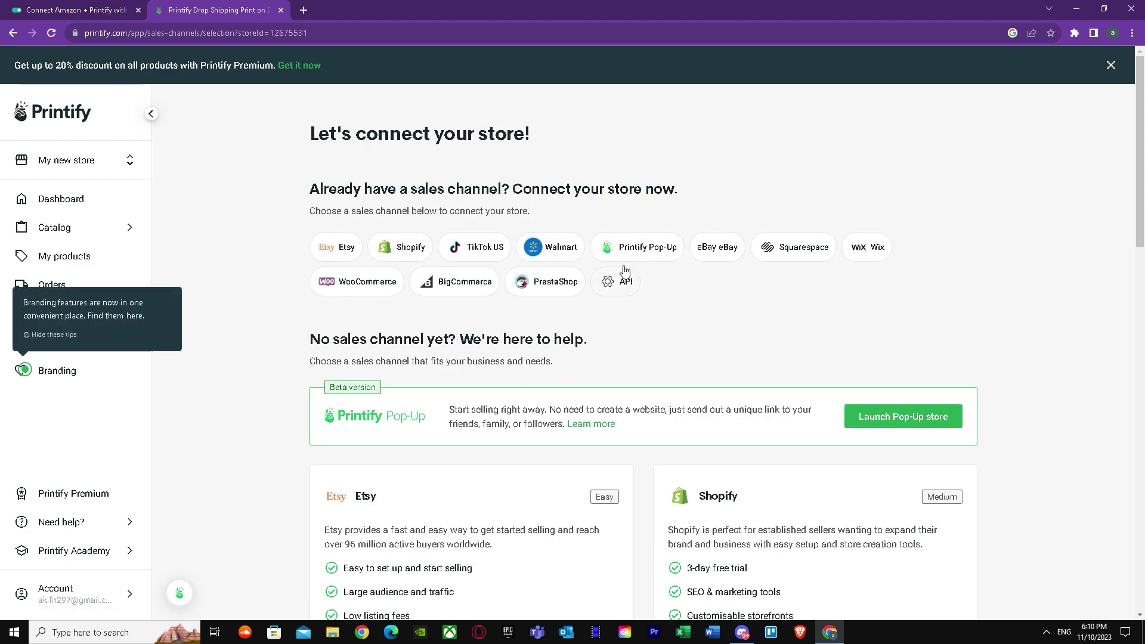
scroll(505, 292, "down", 4)
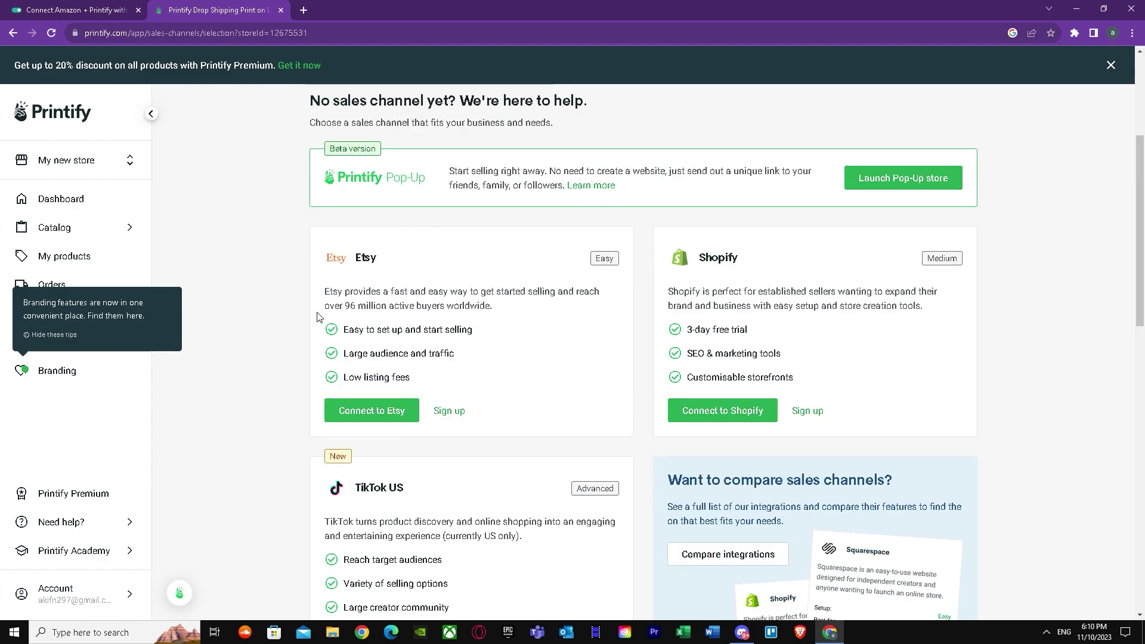
scroll(297, 306, "down", 2)
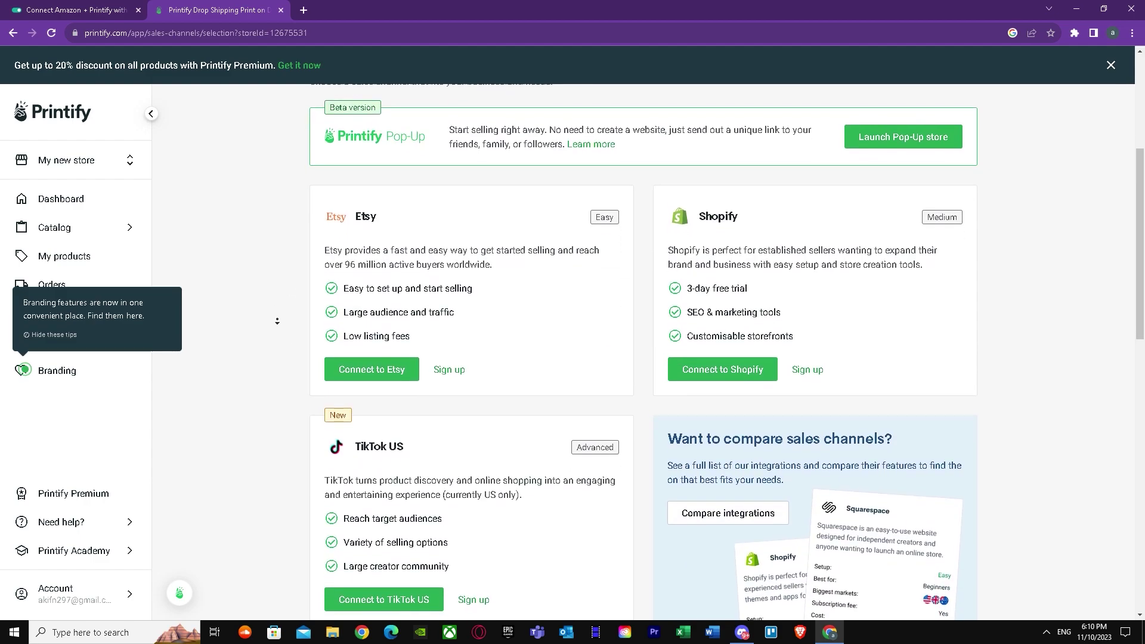
scroll(265, 343, "down", 2)
scroll(262, 298, "up", 8)
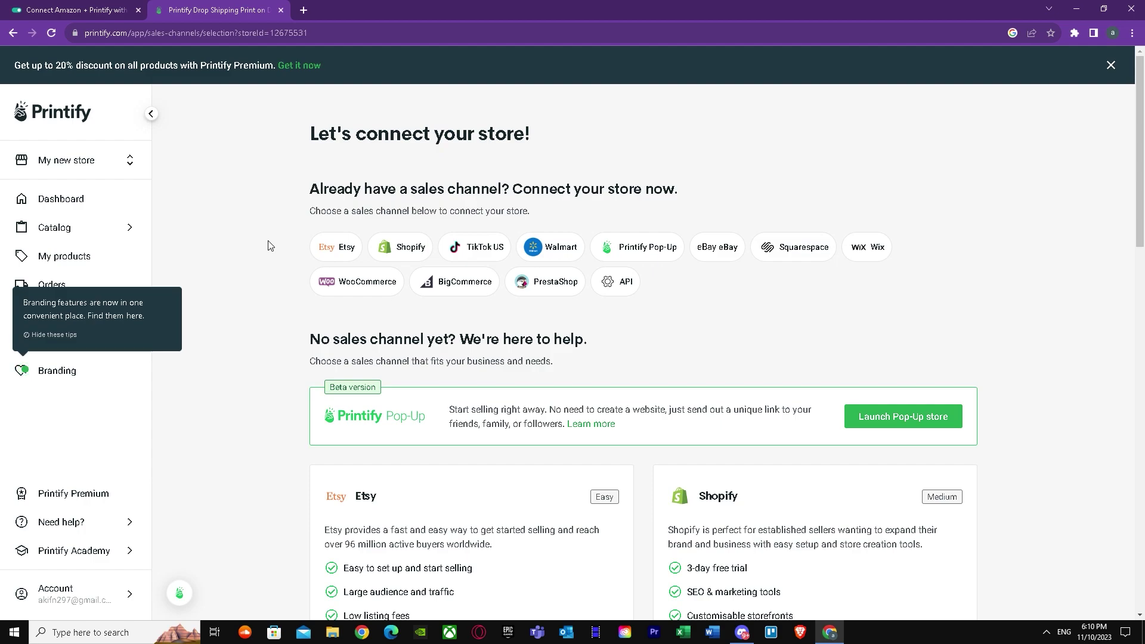
left_click(303, 11)
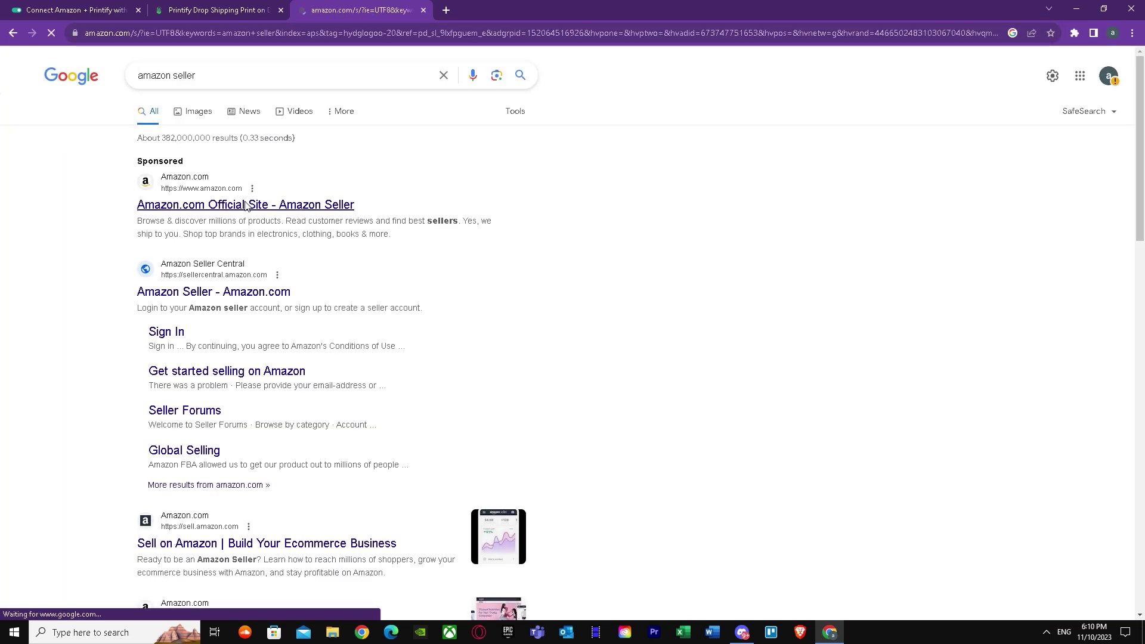
Try signing in to Amazon with the saved autofill email, which has no account.
mouse_move(970, 73)
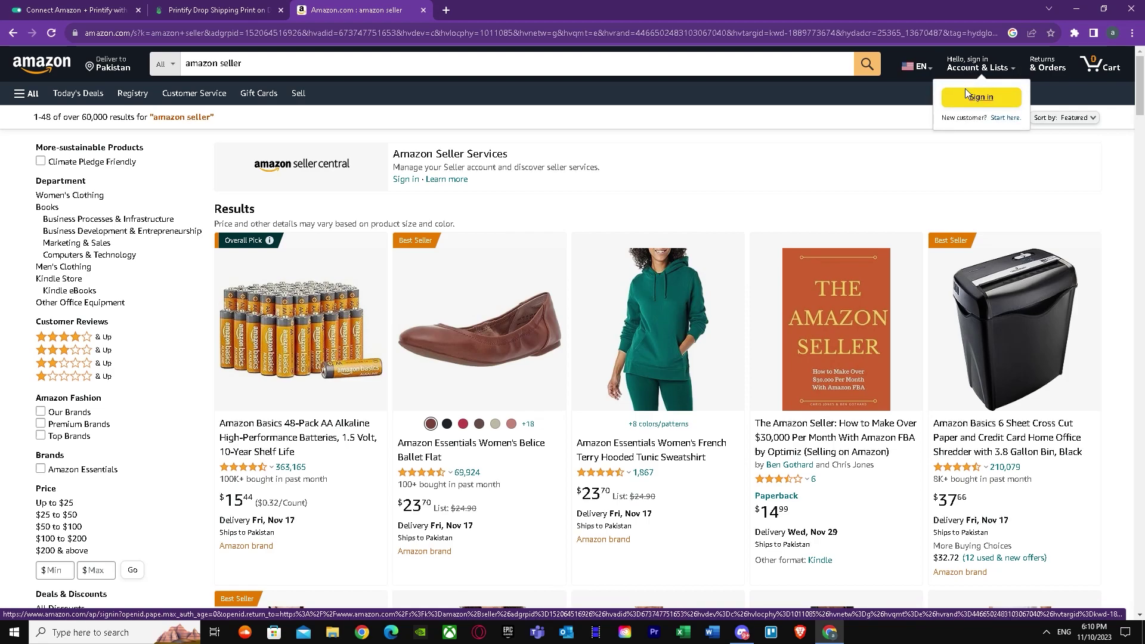
left_click(965, 89)
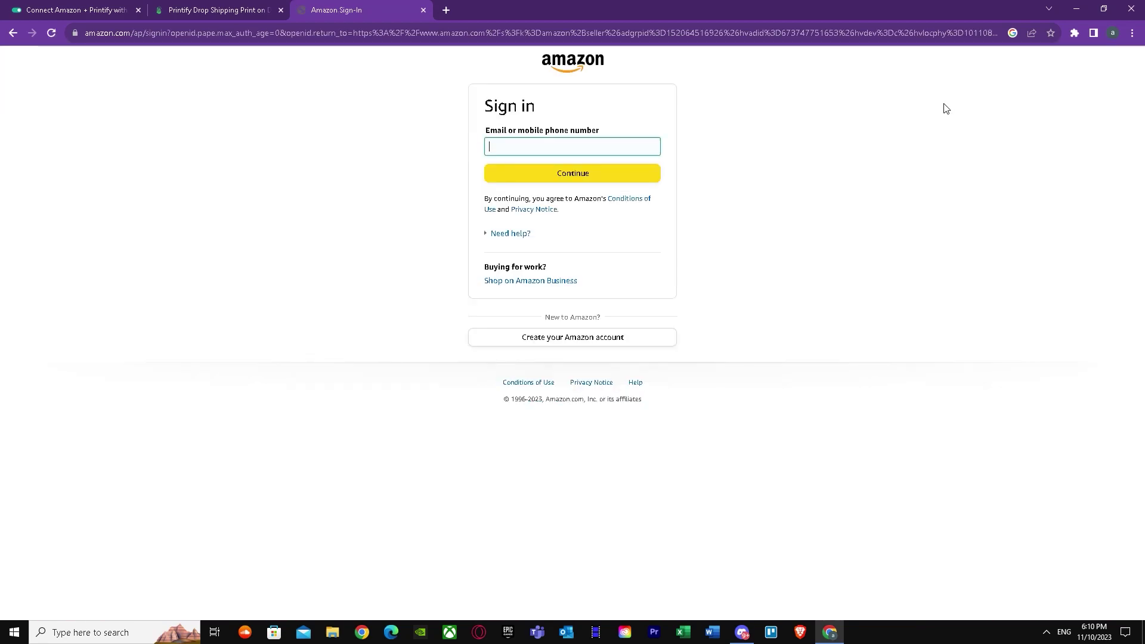
left_click(581, 147)
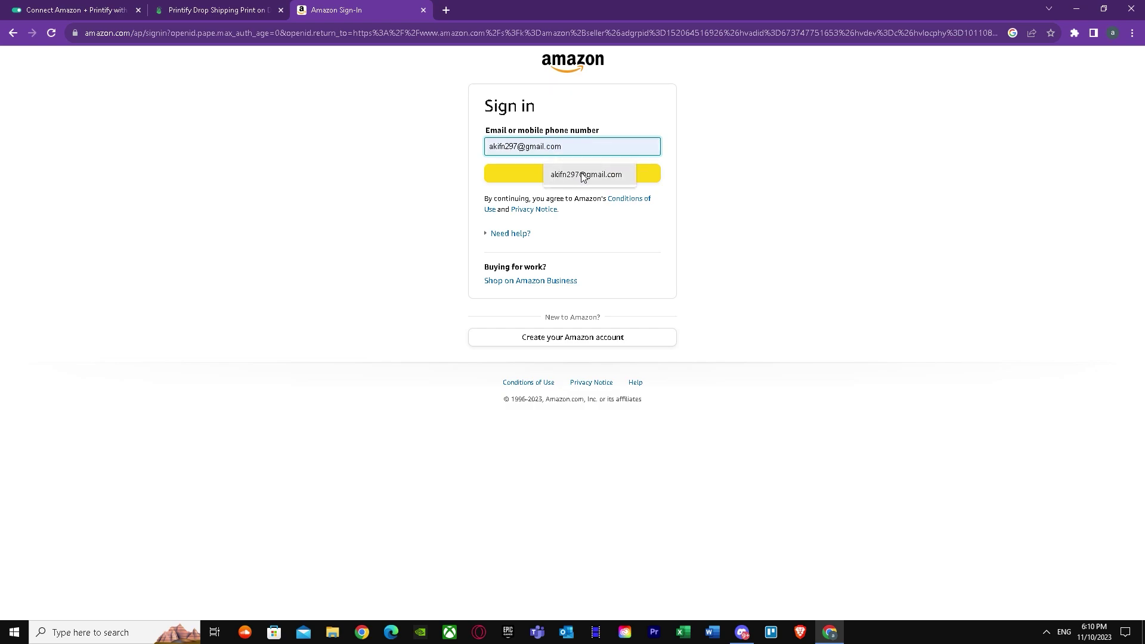
left_click(581, 174)
left_click(569, 180)
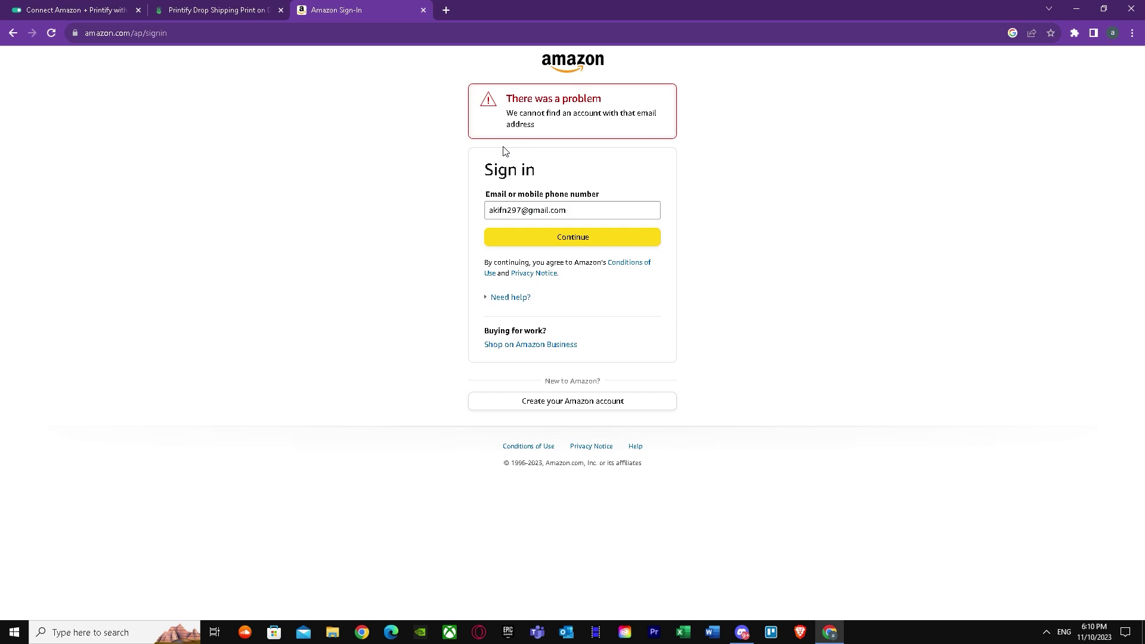
Fill Amazon's create-account form with a name, saved email and Chrome-generated strong password.
left_click(511, 401)
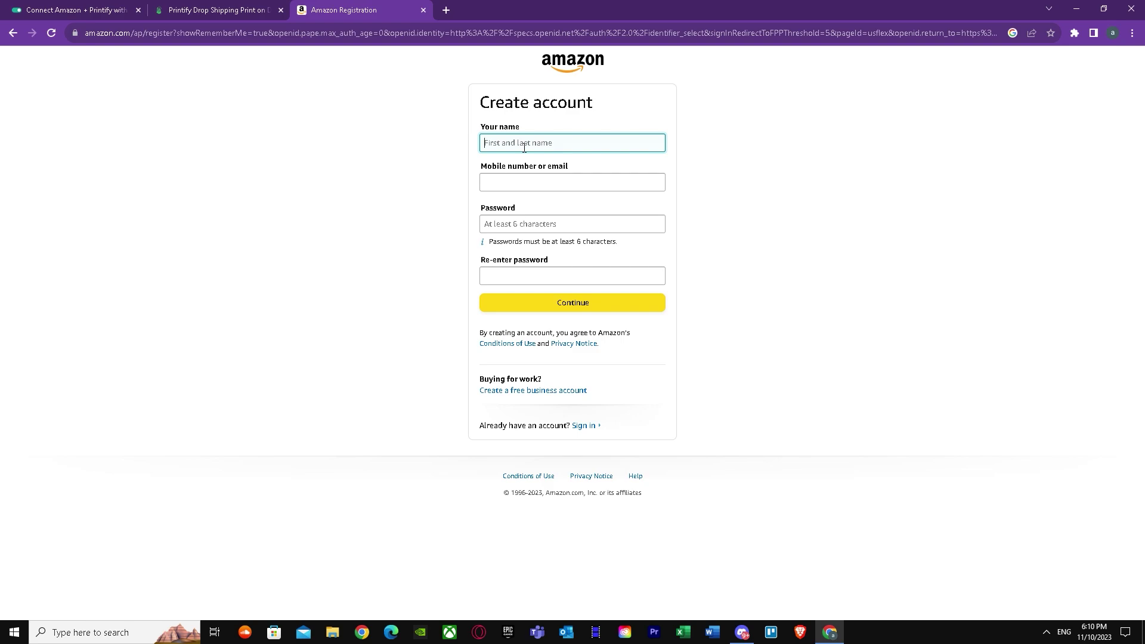
left_click(546, 182)
left_click(572, 212)
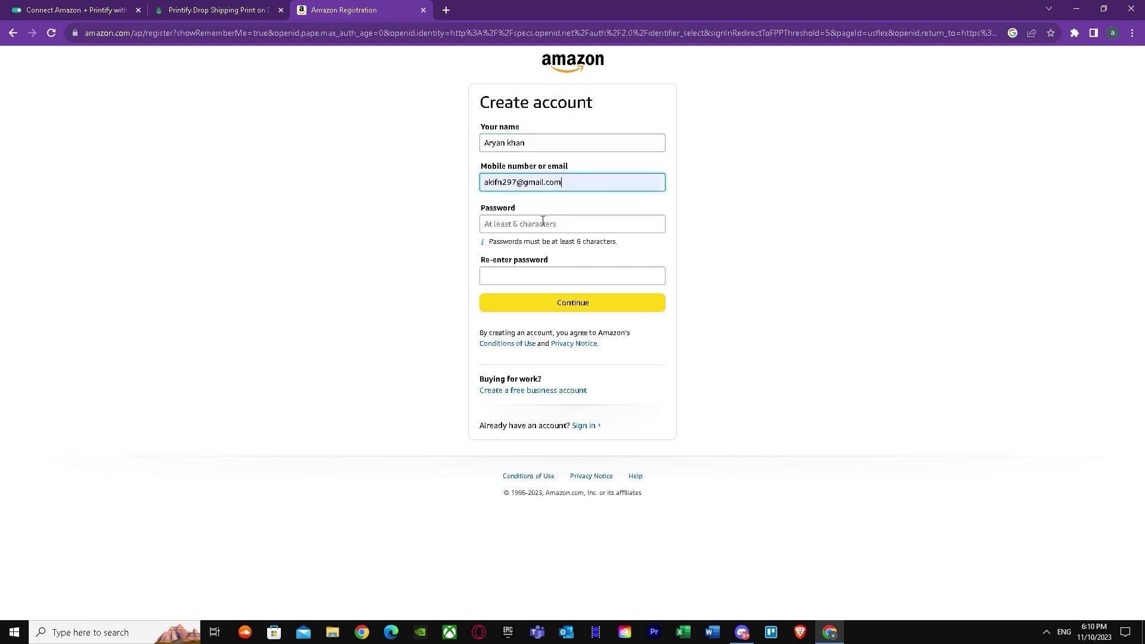
left_click(543, 224)
left_click(632, 252)
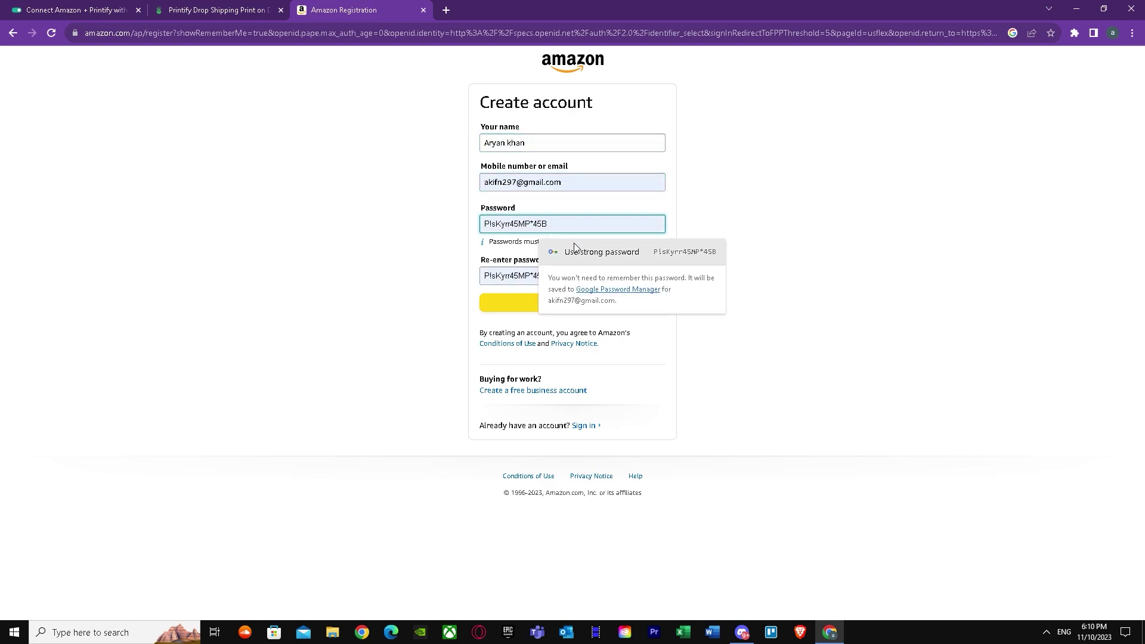
left_click(533, 304)
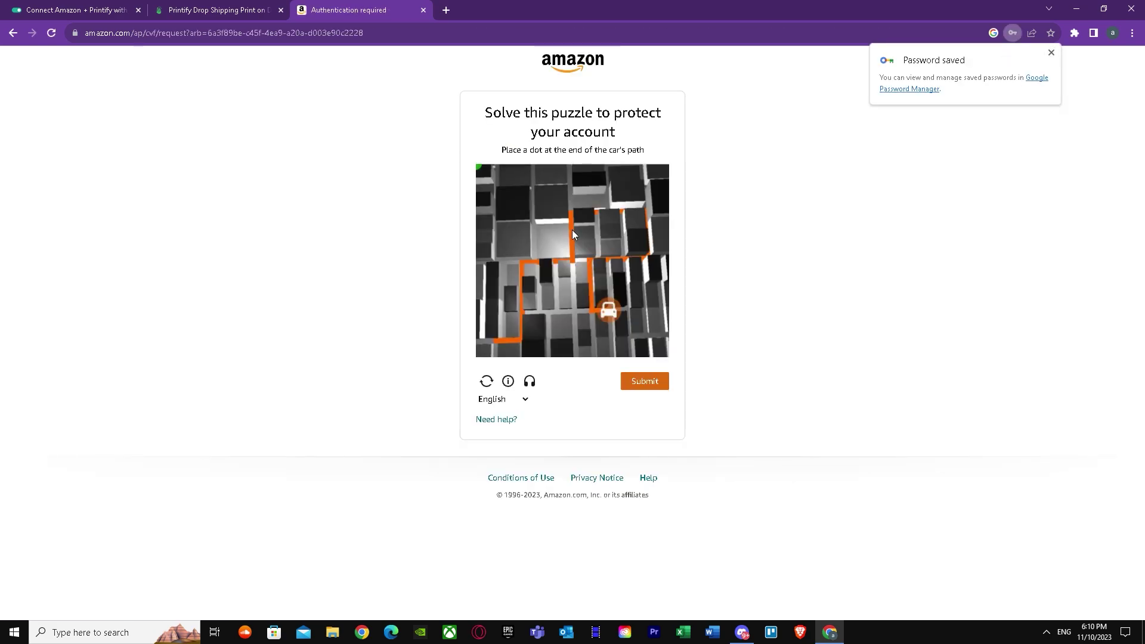
Solve the puzzle check, then open Gmail in a new tab for the verification code.
mouse_move(618, 310)
left_mouse_down()
mouse_move(606, 311)
mouse_move(594, 286)
mouse_move(597, 259)
mouse_move(651, 259)
mouse_move(644, 211)
mouse_move(561, 211)
mouse_move(568, 257)
mouse_move(514, 274)
mouse_move(519, 343)
mouse_move(495, 340)
left_mouse_up()
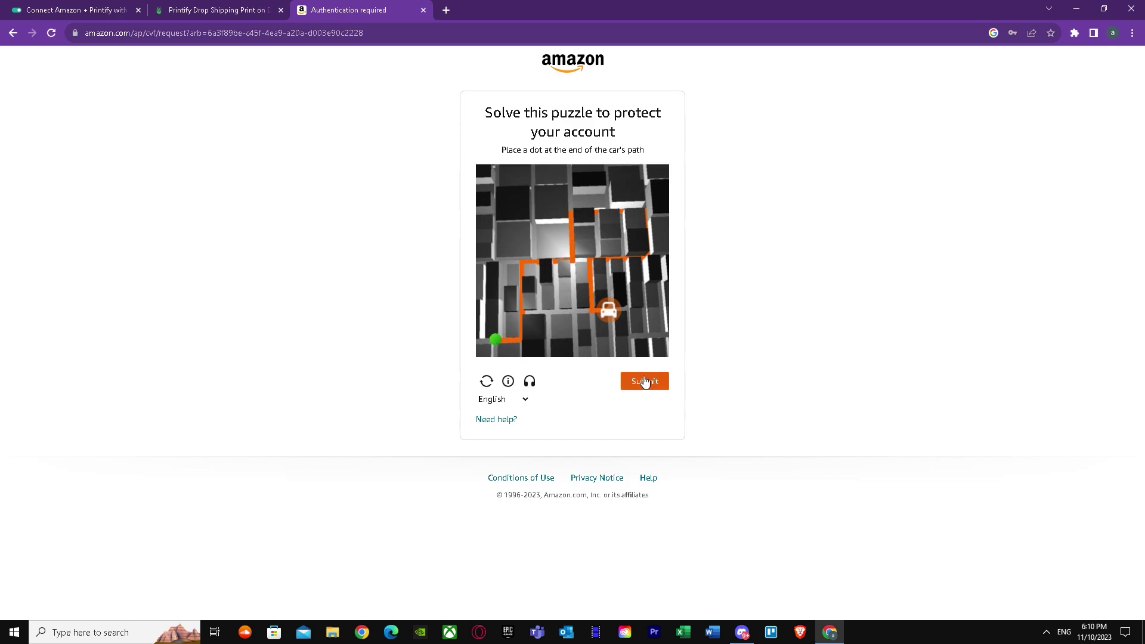
left_click(643, 381)
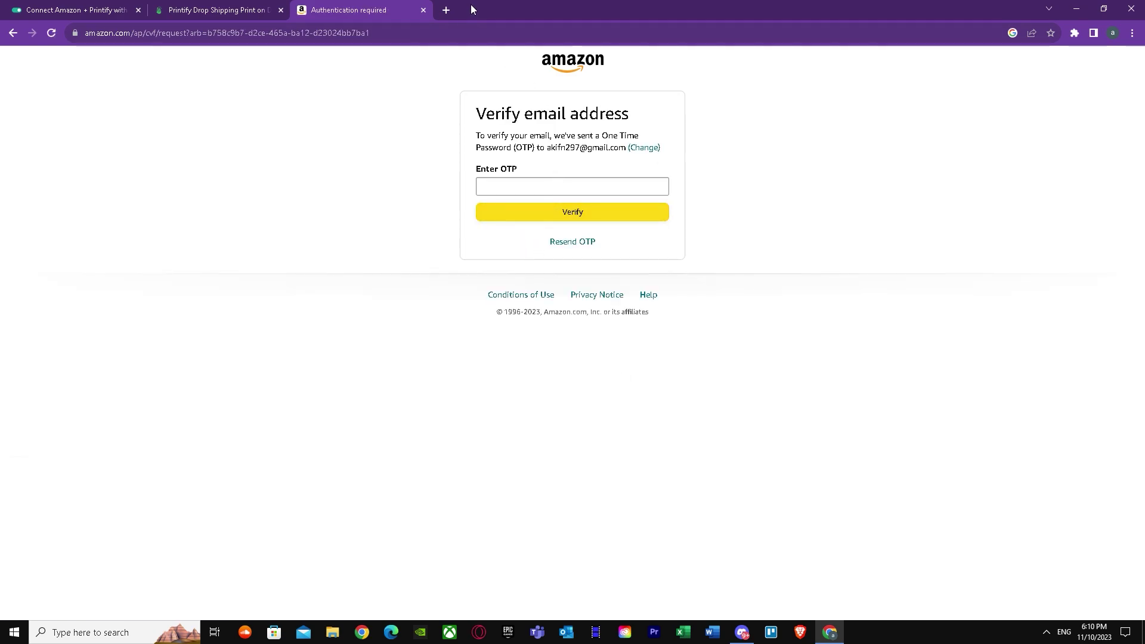
left_click(446, 11)
left_click(1031, 82)
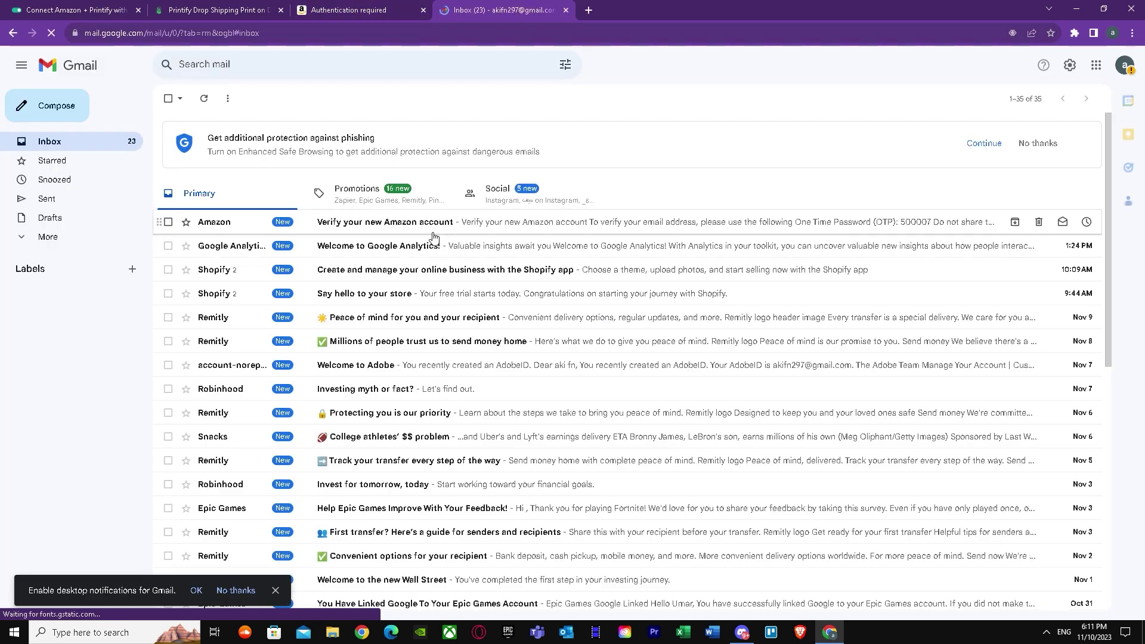
Copy the one-time code from Amazon's Gmail email and verify the account with it.
left_click(435, 226)
left_click_drag(540, 292, 498, 297)
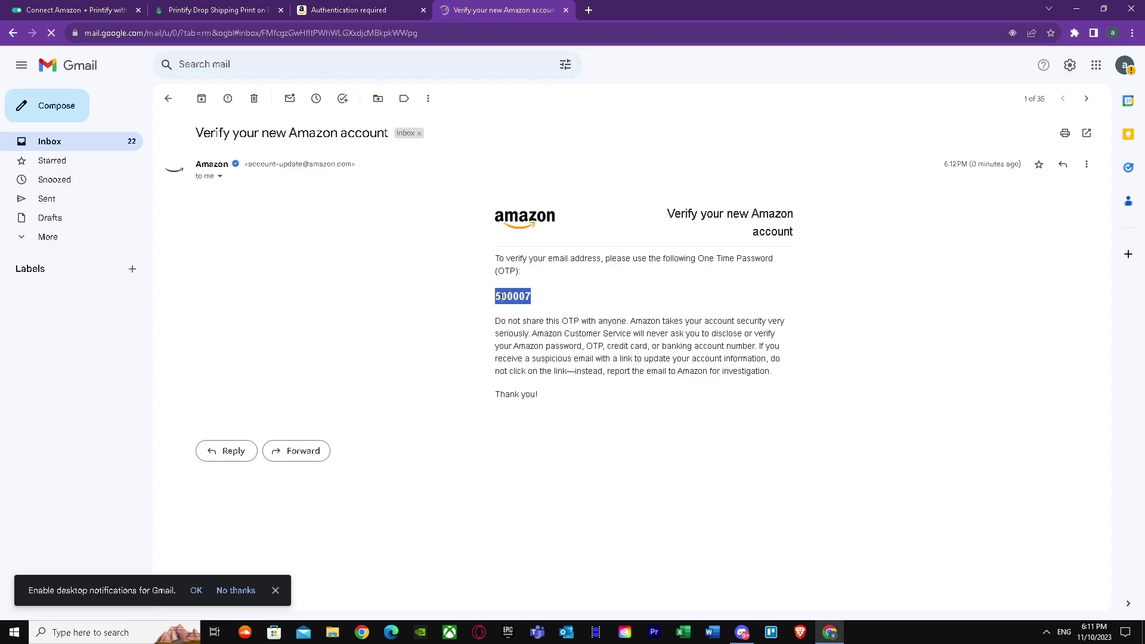
left_click(340, 10)
right_click(549, 186)
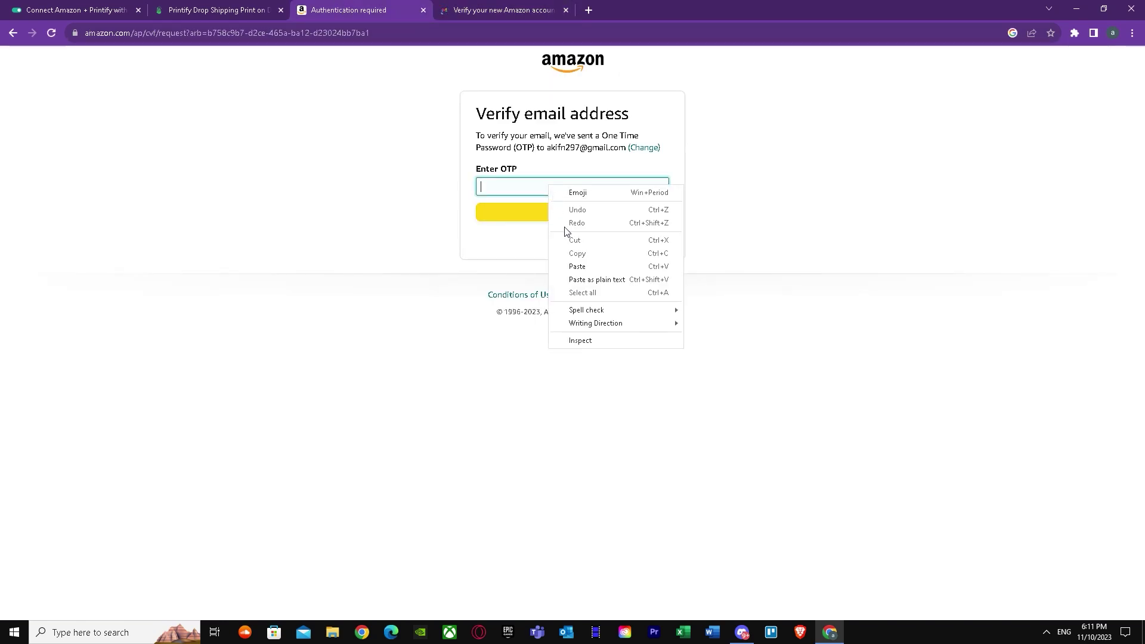
left_click(577, 266)
left_click(557, 214)
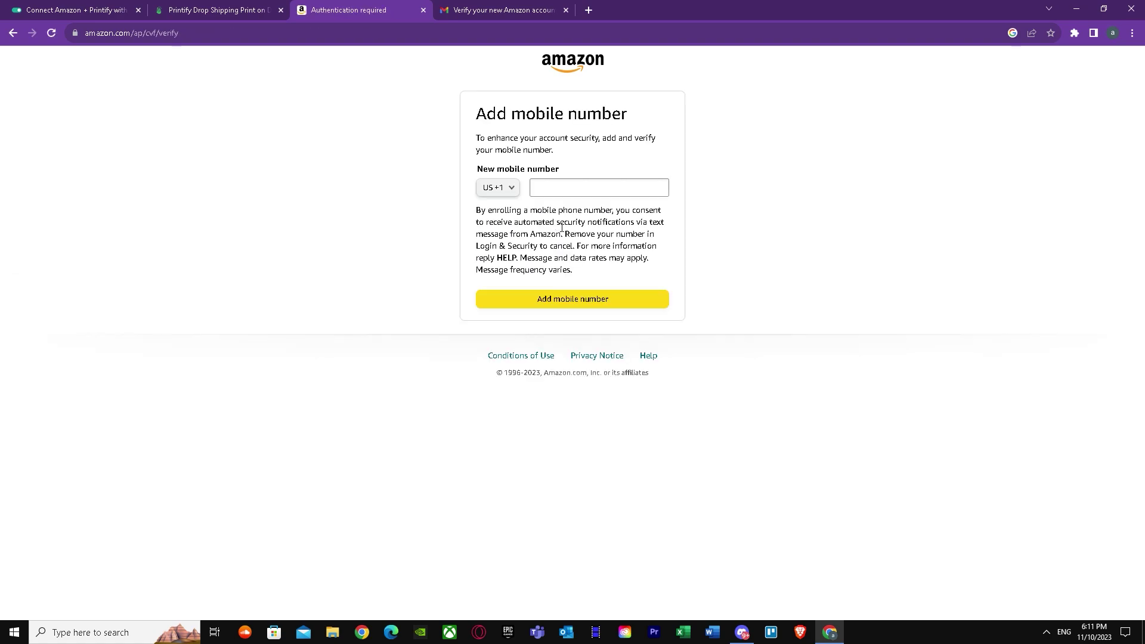
Look through the country calling codes, keep US +1, and close the Amazon tab.
left_click(511, 187)
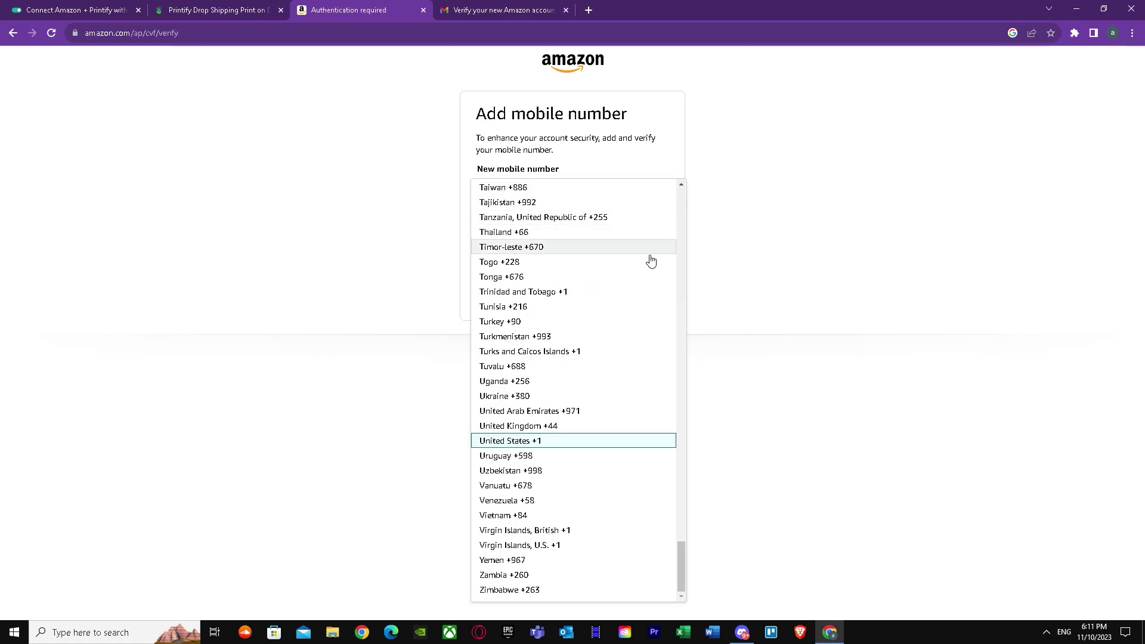
left_click(701, 286)
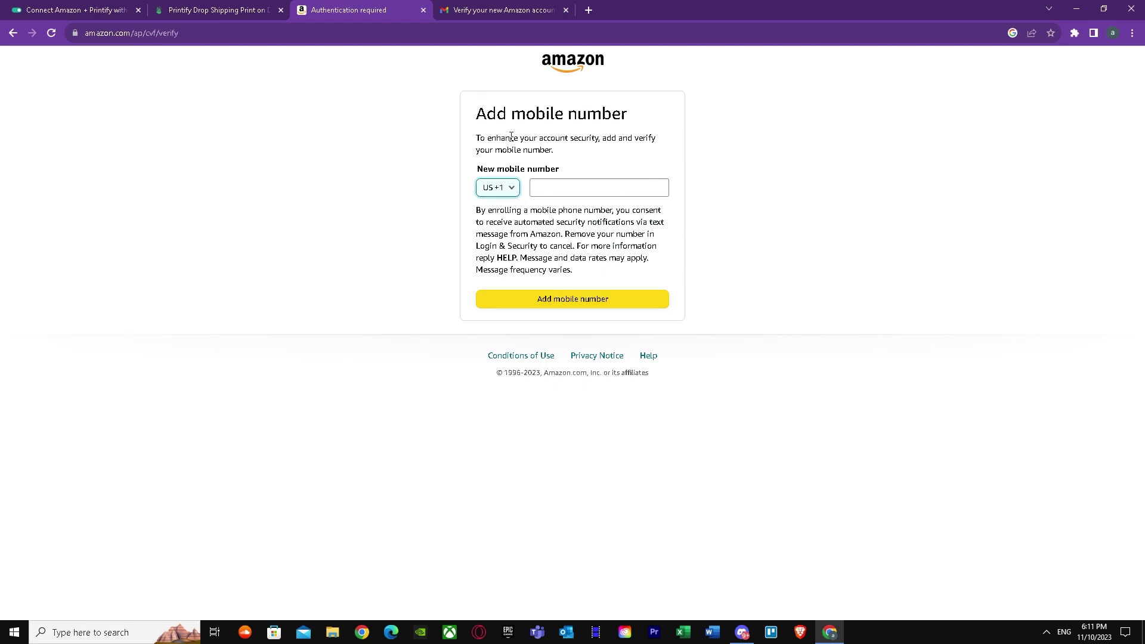
left_click(498, 187)
scroll(530, 346, "up", 10)
scroll(531, 340, "down", 9)
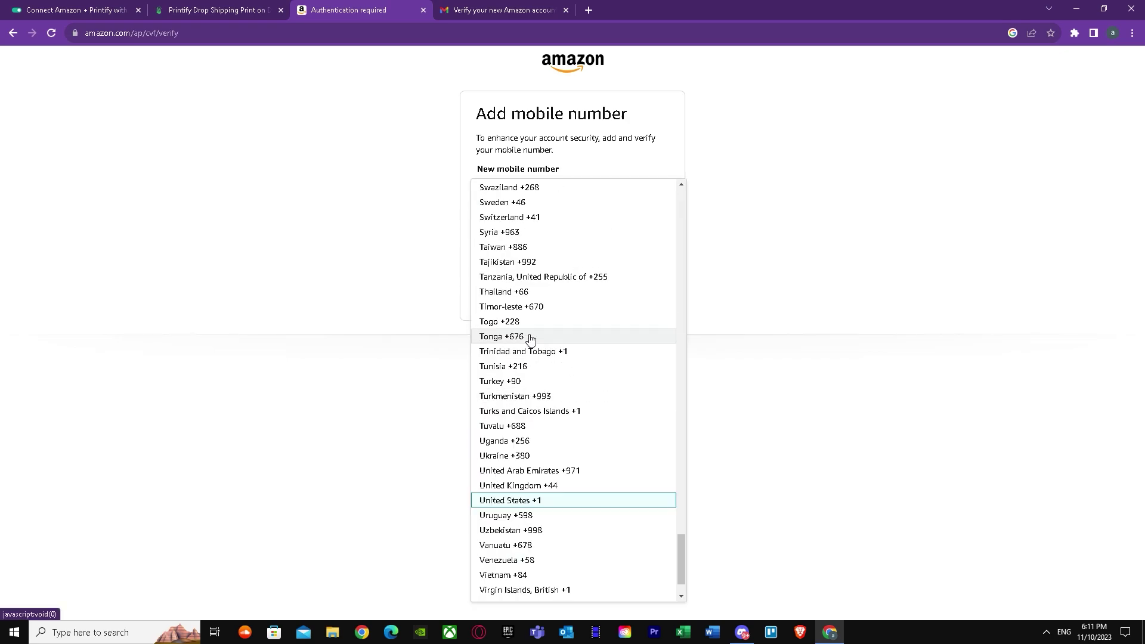
scroll(530, 338, "down", 3)
left_click_drag(685, 576, 666, 182)
left_click(754, 199)
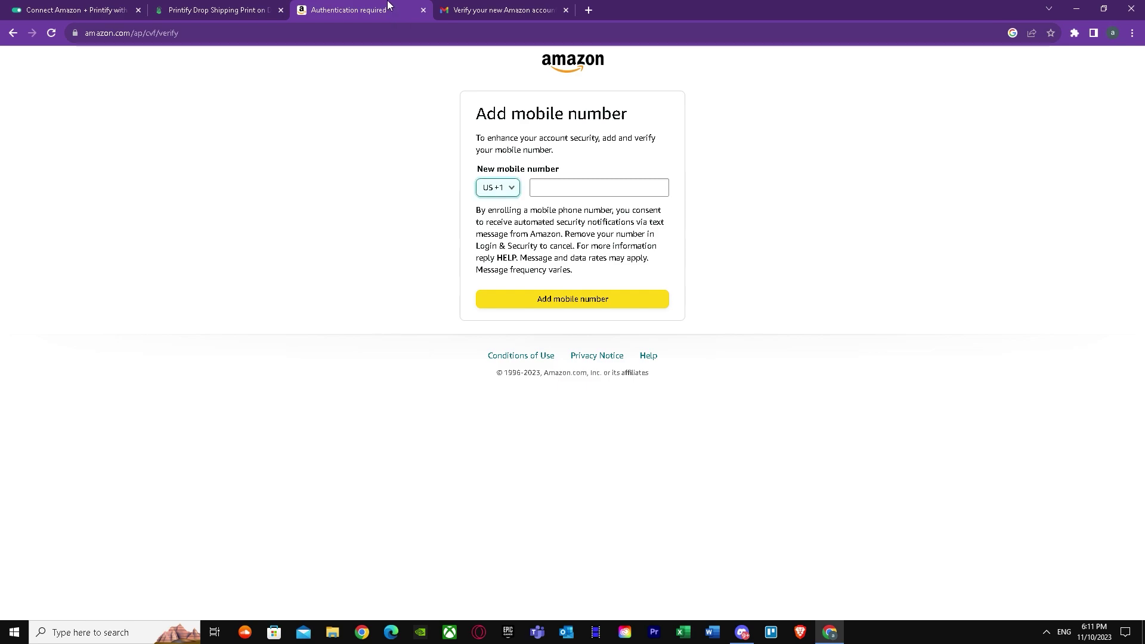
left_click(423, 11)
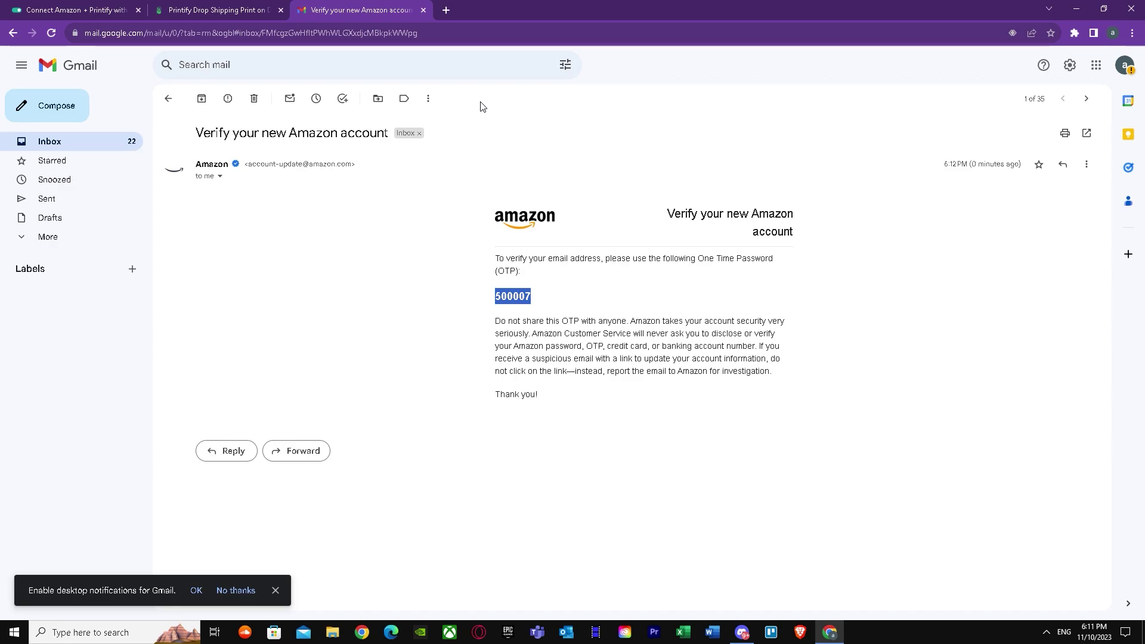
Return to the Printify tab and scroll its connect-your-store sales-channel list.
left_click(246, 5)
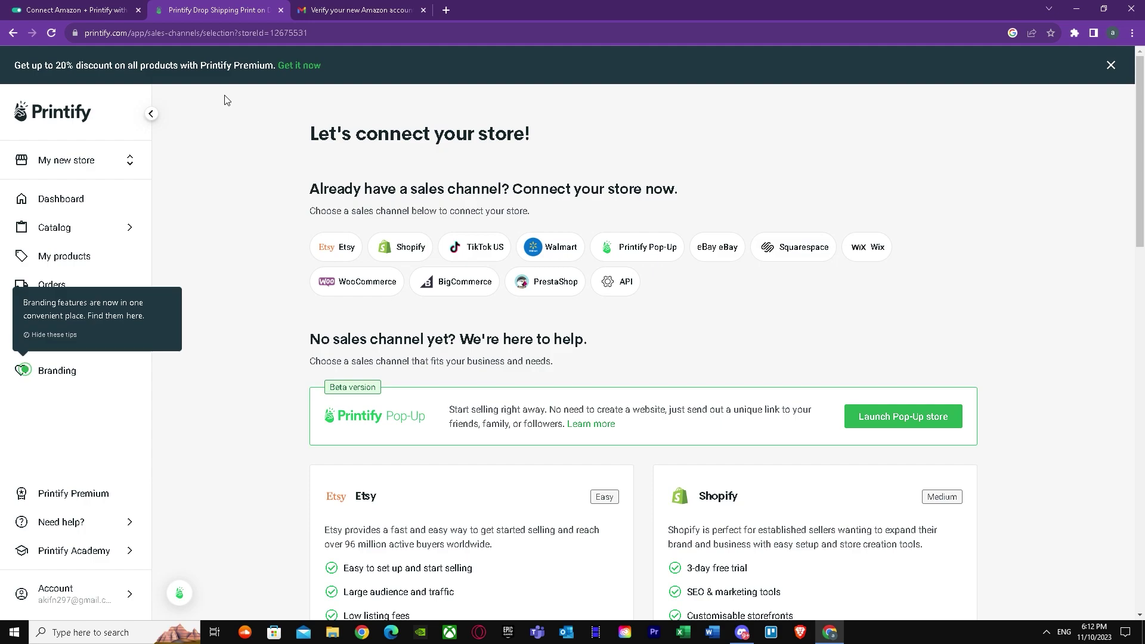
scroll(409, 330, "down", 1)
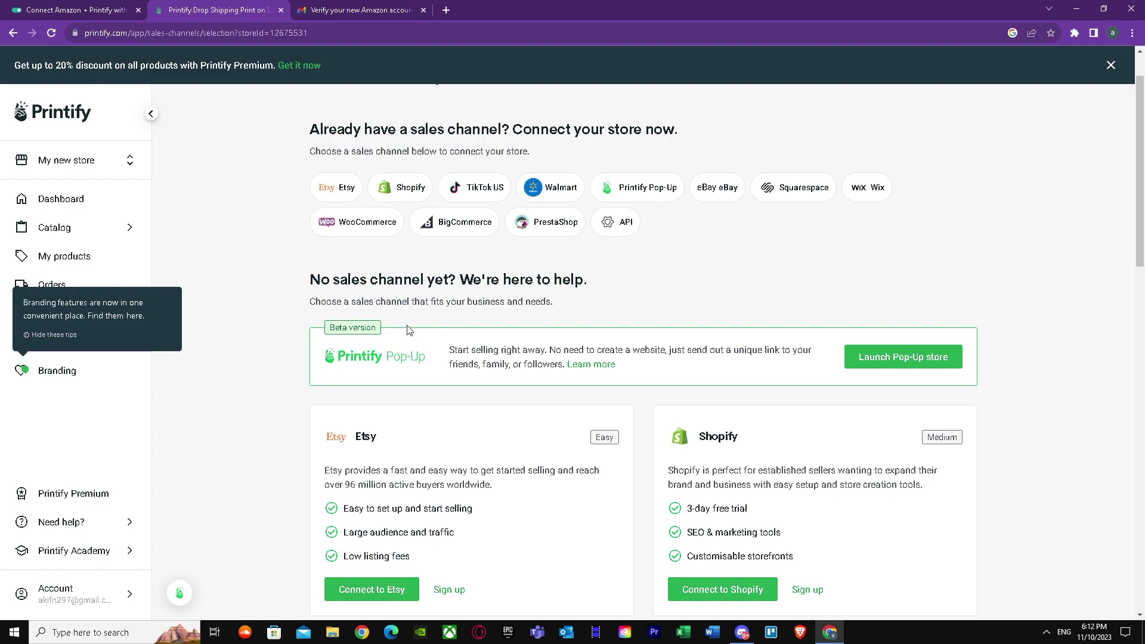
Search the Printify Help Center for 'how do i get my gtin', then return to the sales-channel tab.
left_click(134, 522)
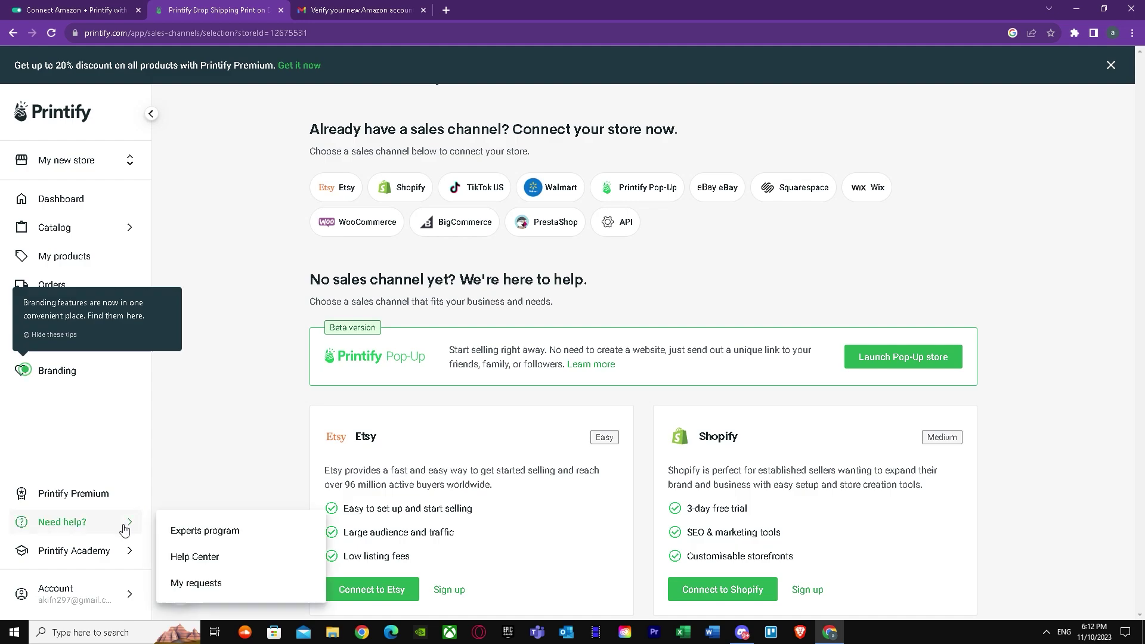
left_click(210, 560)
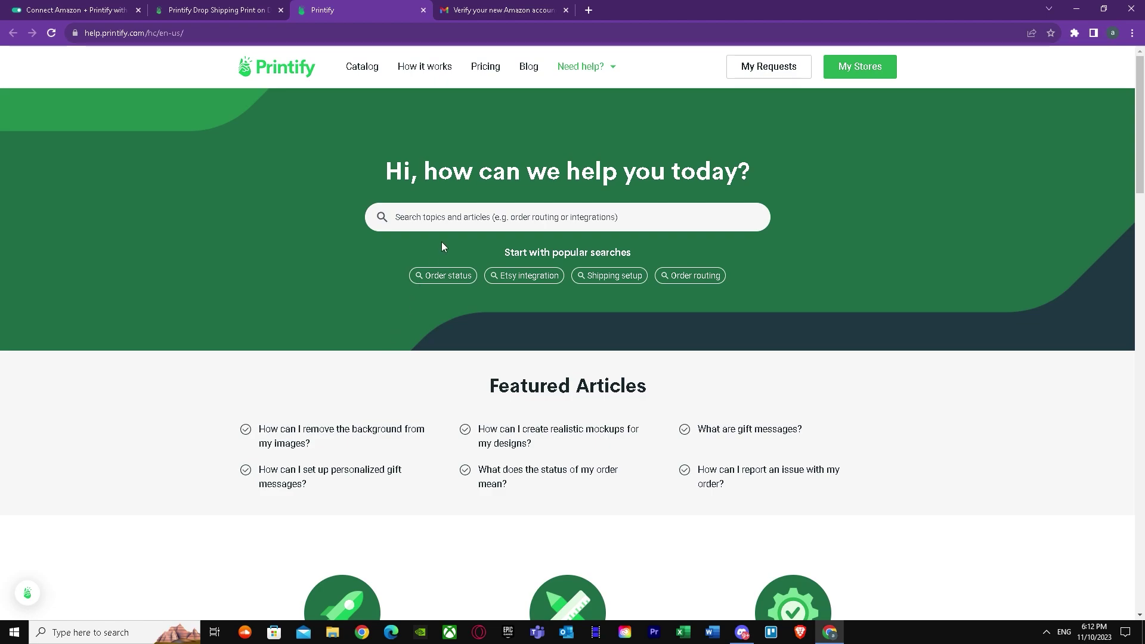
left_click(453, 213)
type("how do i get")
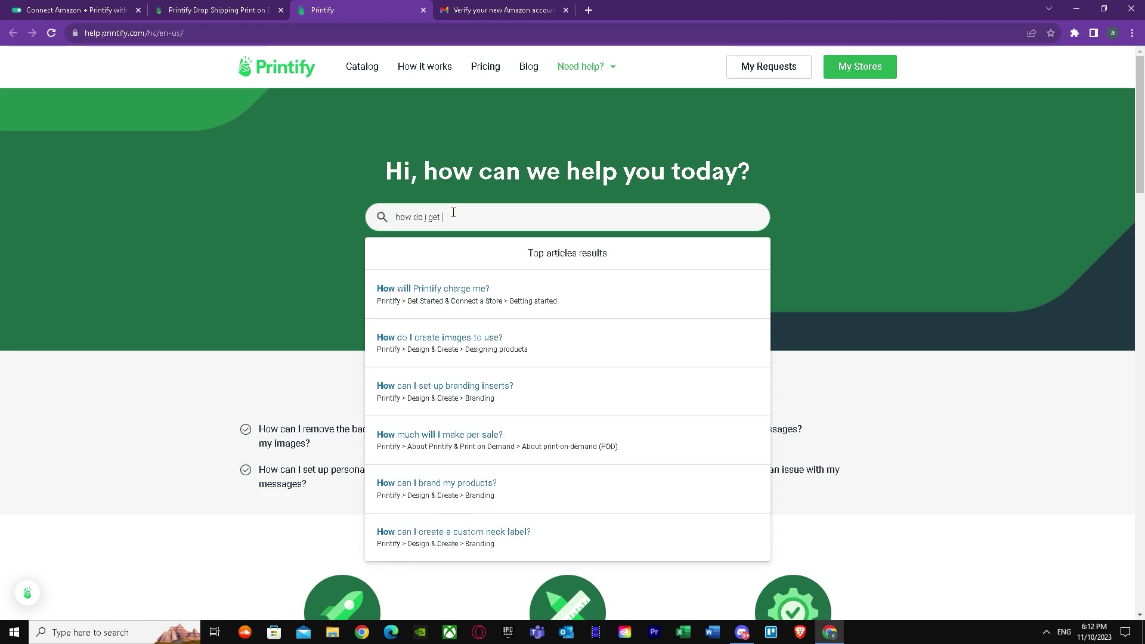
type(" my gtin")
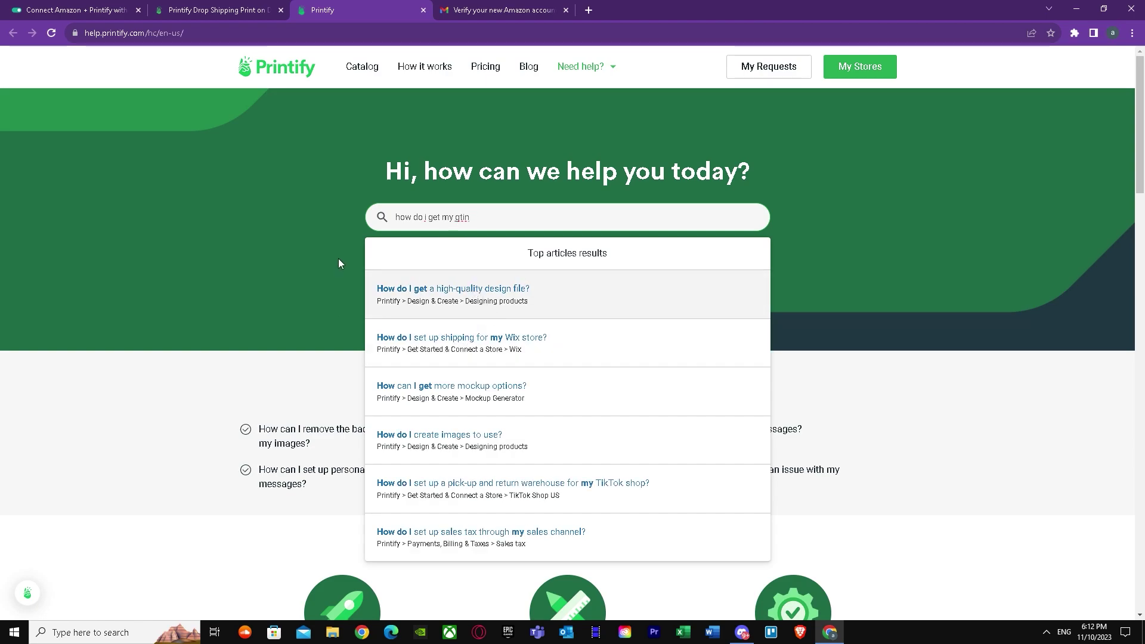
scroll(336, 417, "down", 8)
scroll(332, 425, "up", 2)
scroll(307, 274, "down", 2)
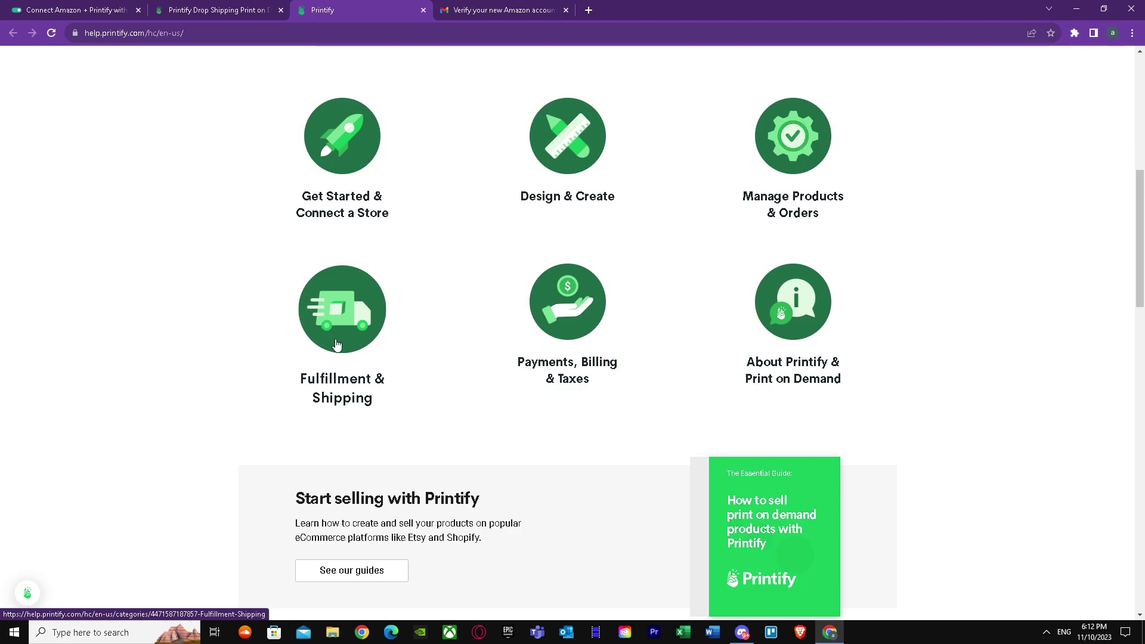
scroll(336, 344, "down", 6)
left_click(271, 9)
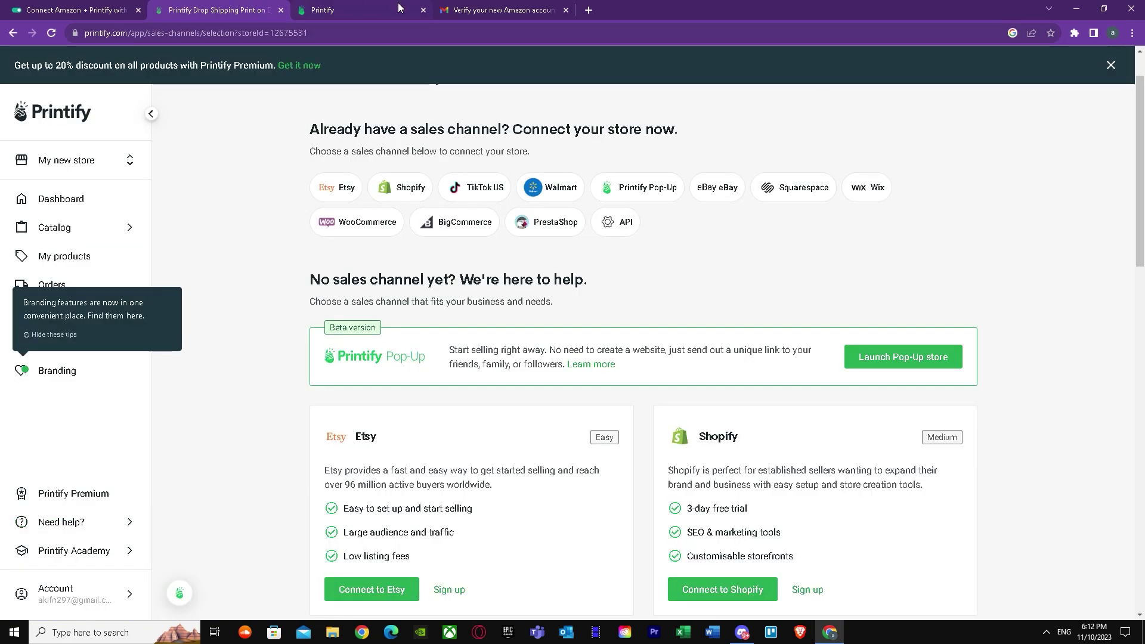
Close the duplicate Printify tab and the Amazon verification tab, reviewing the sales channels in between.
left_click(423, 9)
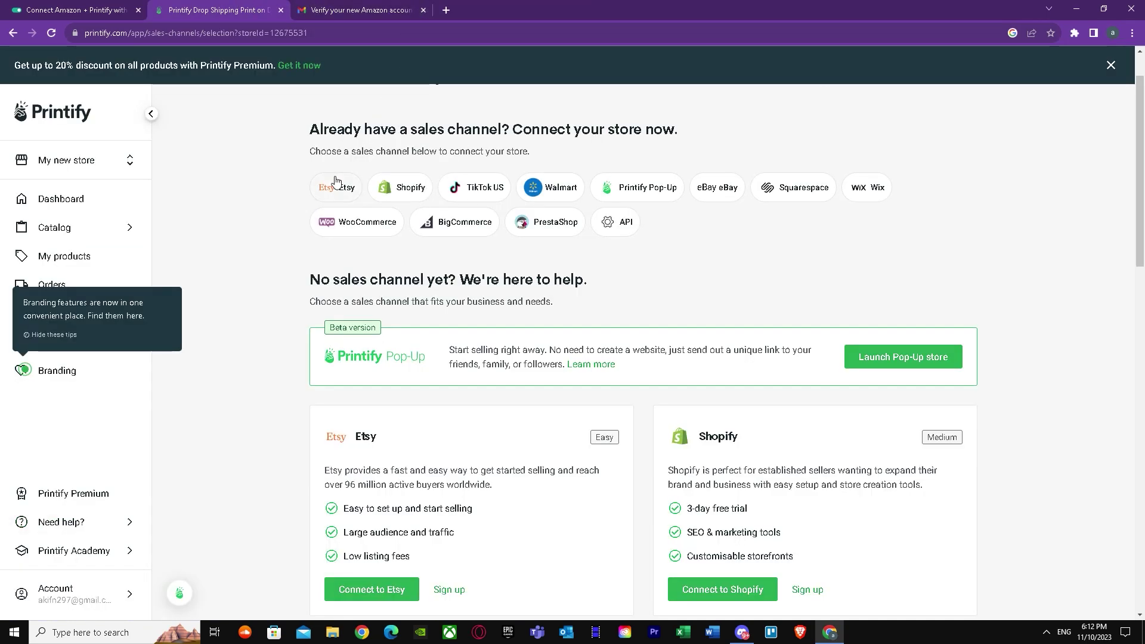
scroll(280, 388, "down", 3)
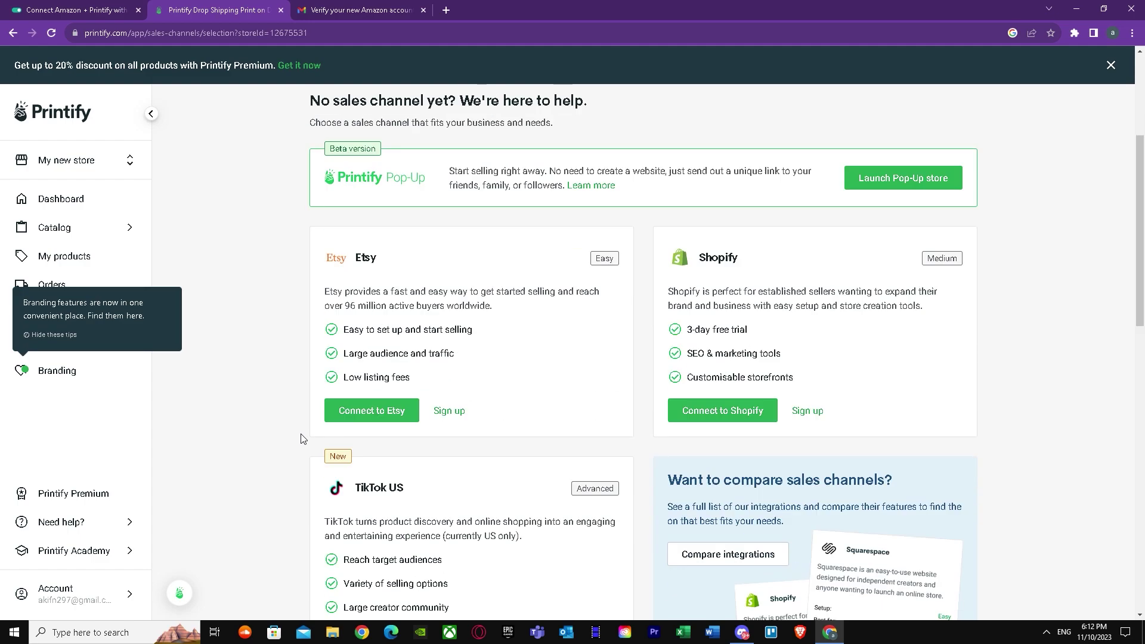
scroll(301, 439, "down", 3)
scroll(356, 463, "down", 4)
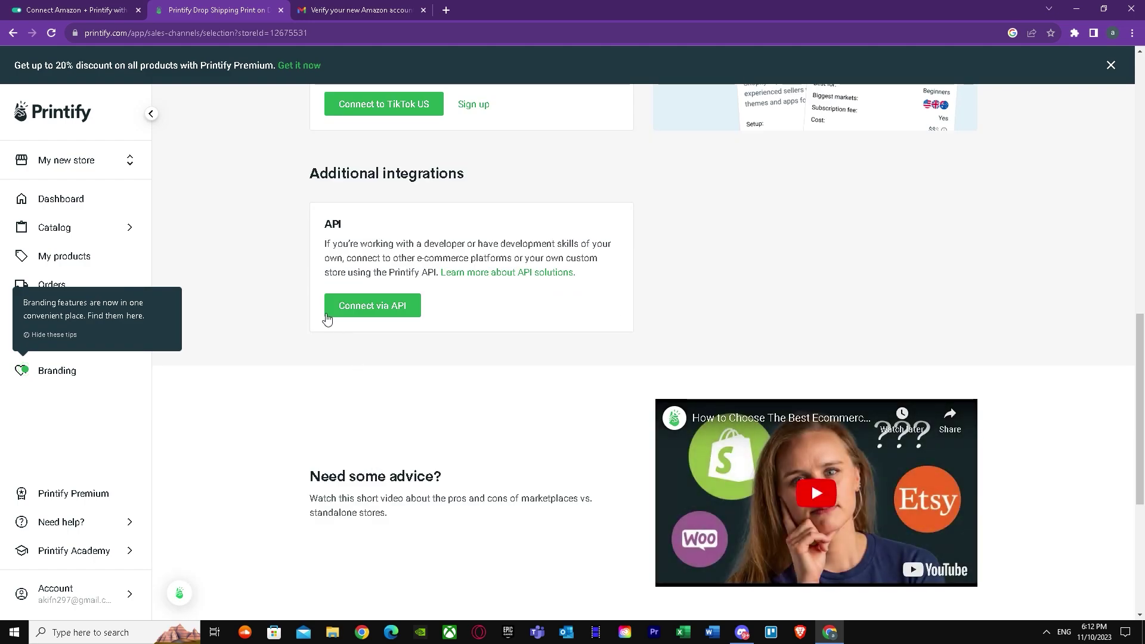
scroll(281, 304, "up", 3)
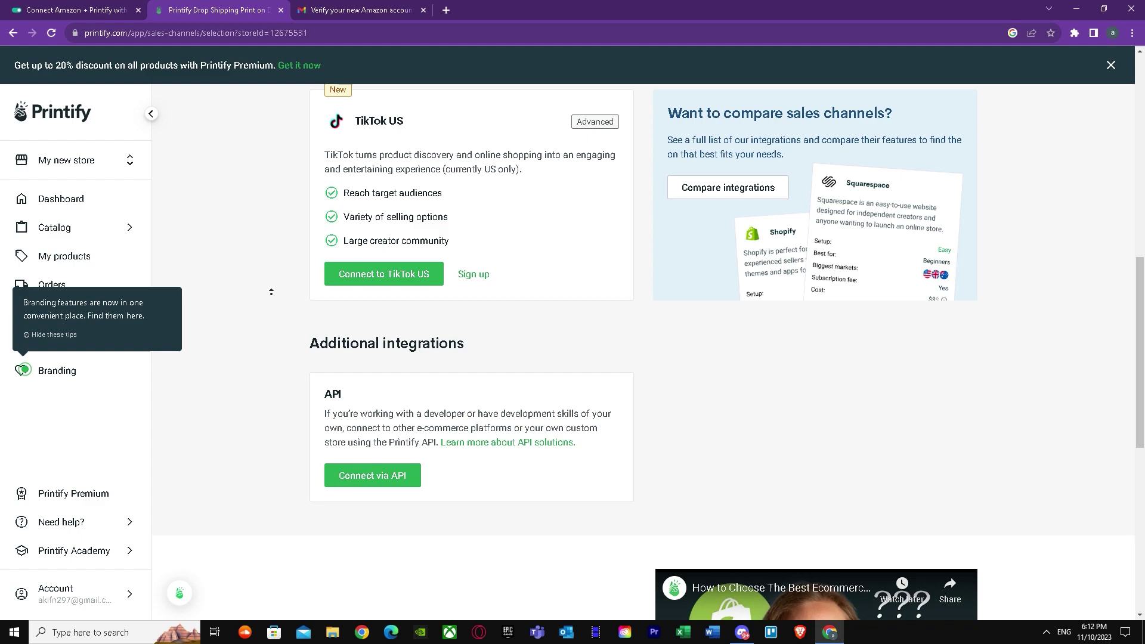
scroll(271, 292, "up", 5)
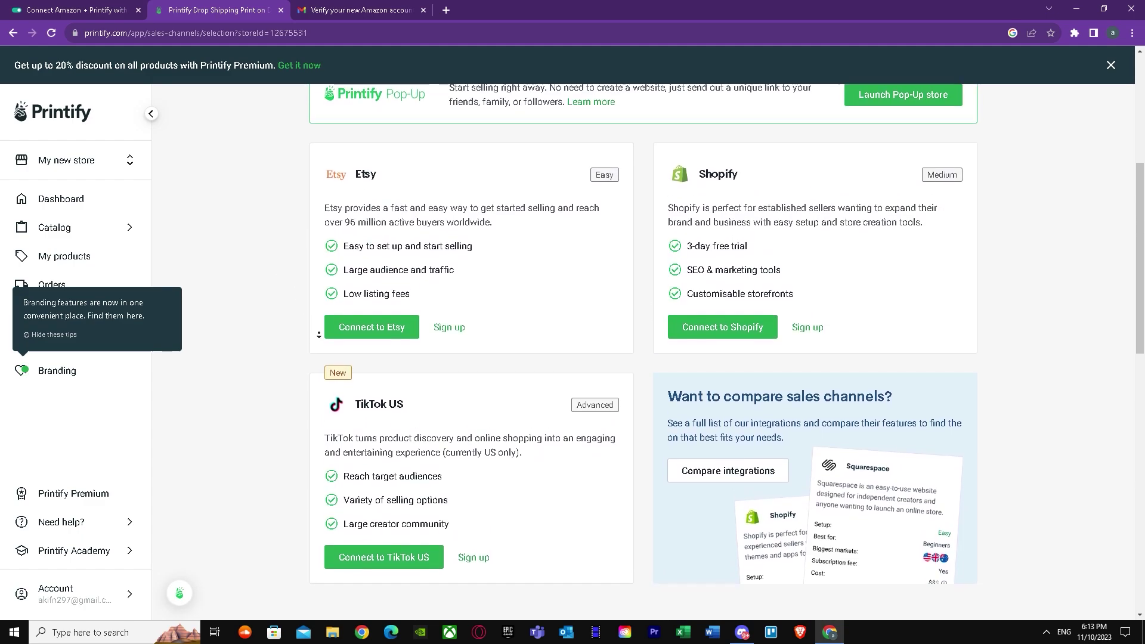
scroll(319, 334, "down", 1)
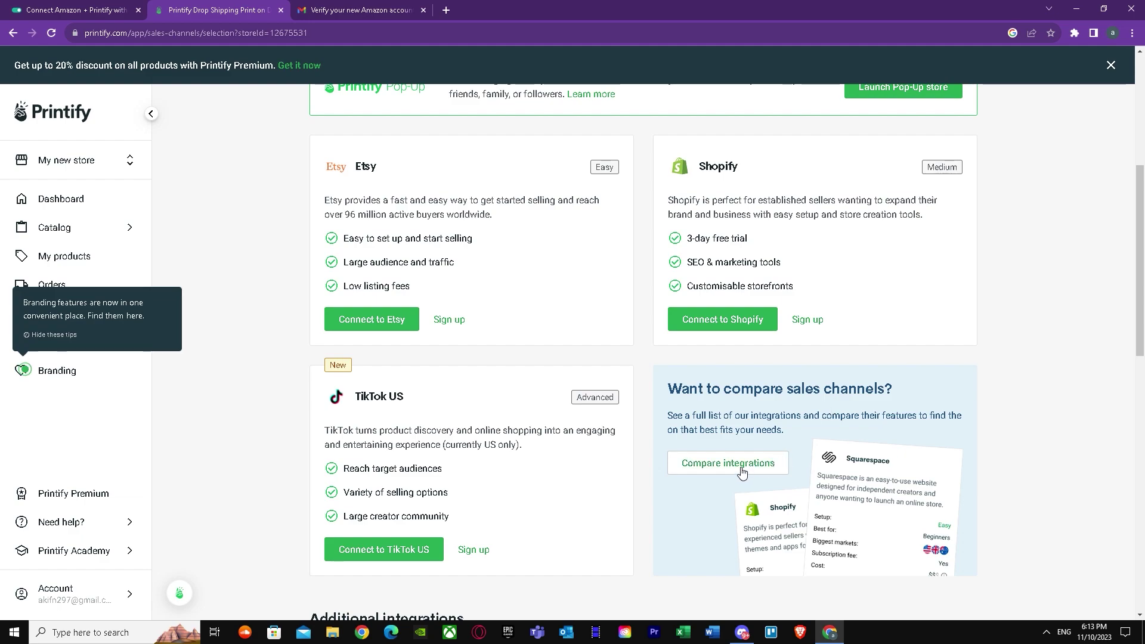
scroll(843, 405, "up", 6)
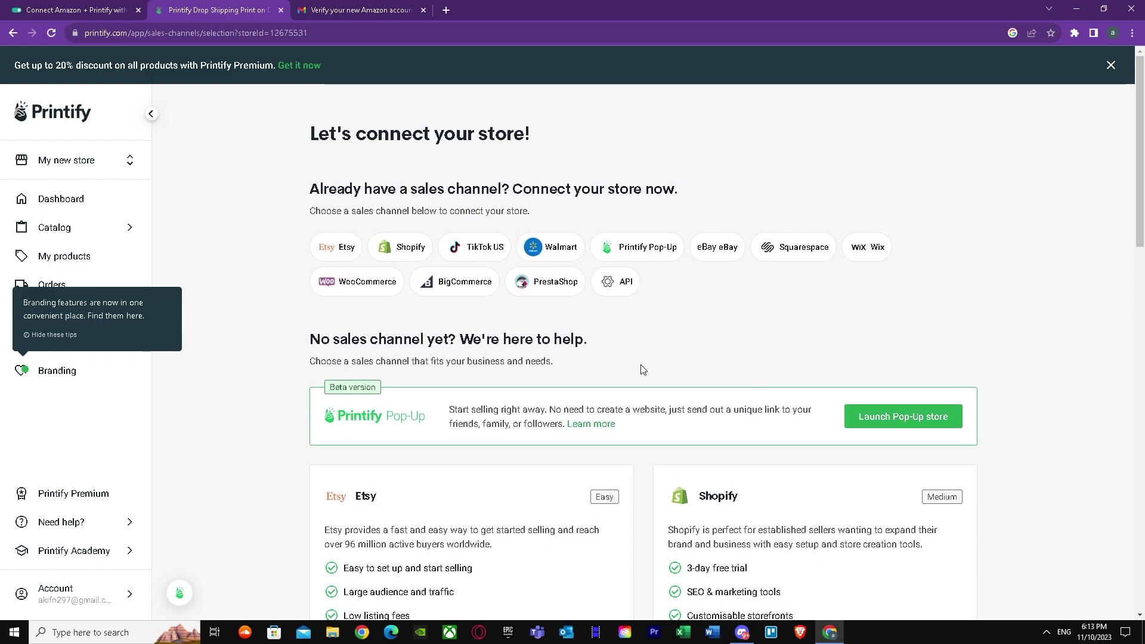
scroll(546, 319, "down", 2)
scroll(295, 237, "up", 2)
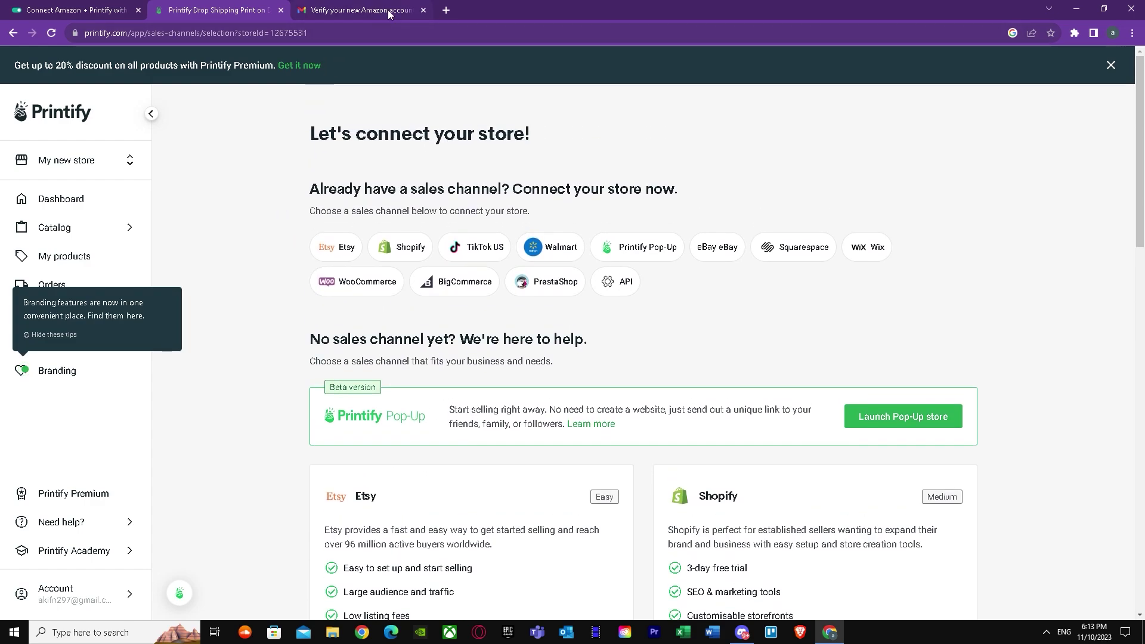
left_click(423, 10)
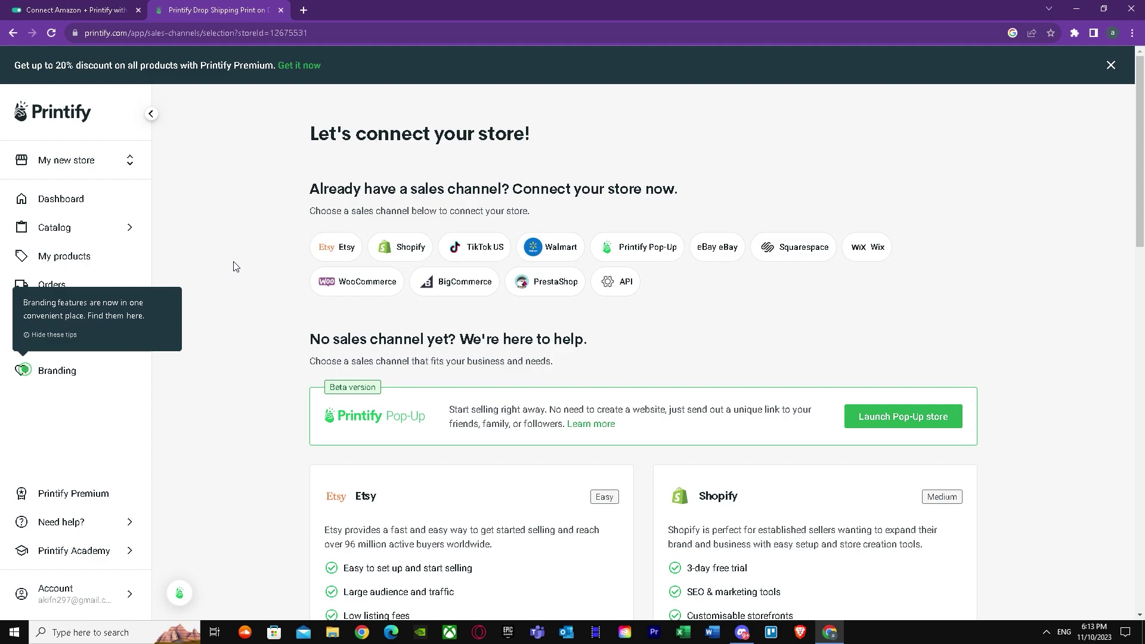
Search 'amazon seller' in a new tab and browse results on Amazon.com's official site.
left_click(303, 10)
left_click(303, 28)
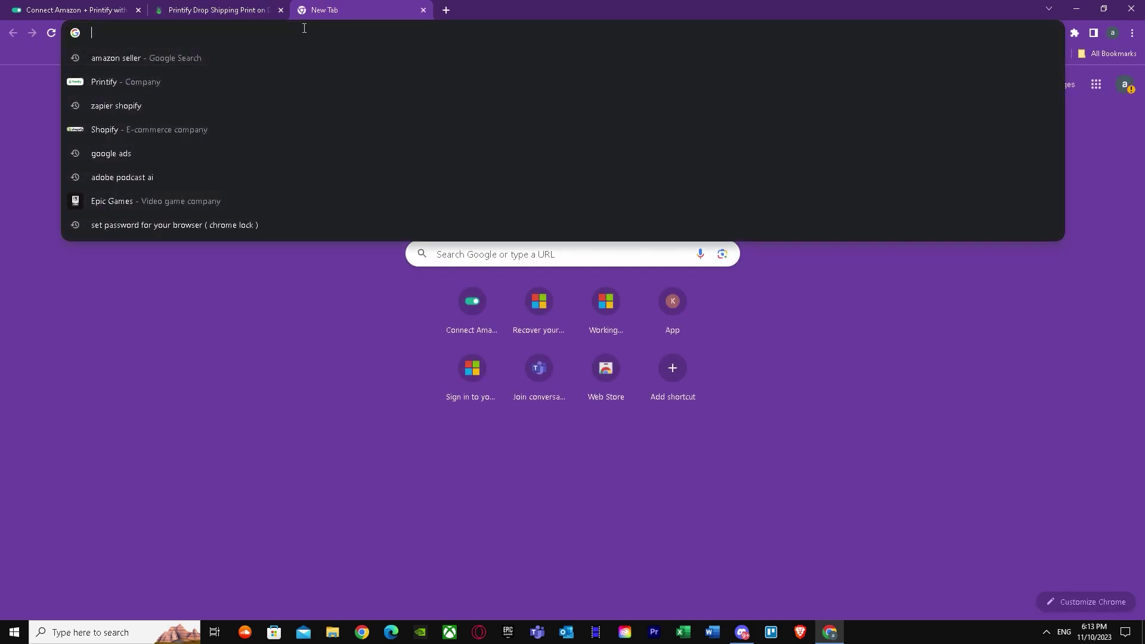
type("amazon seller")
key("Return")
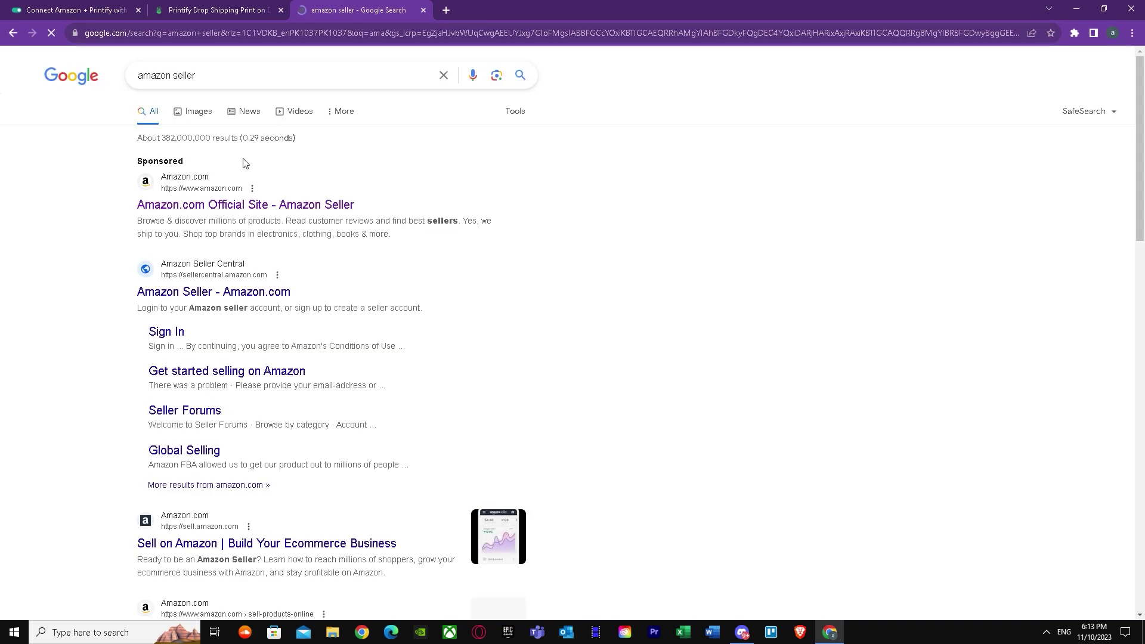
left_click(203, 205)
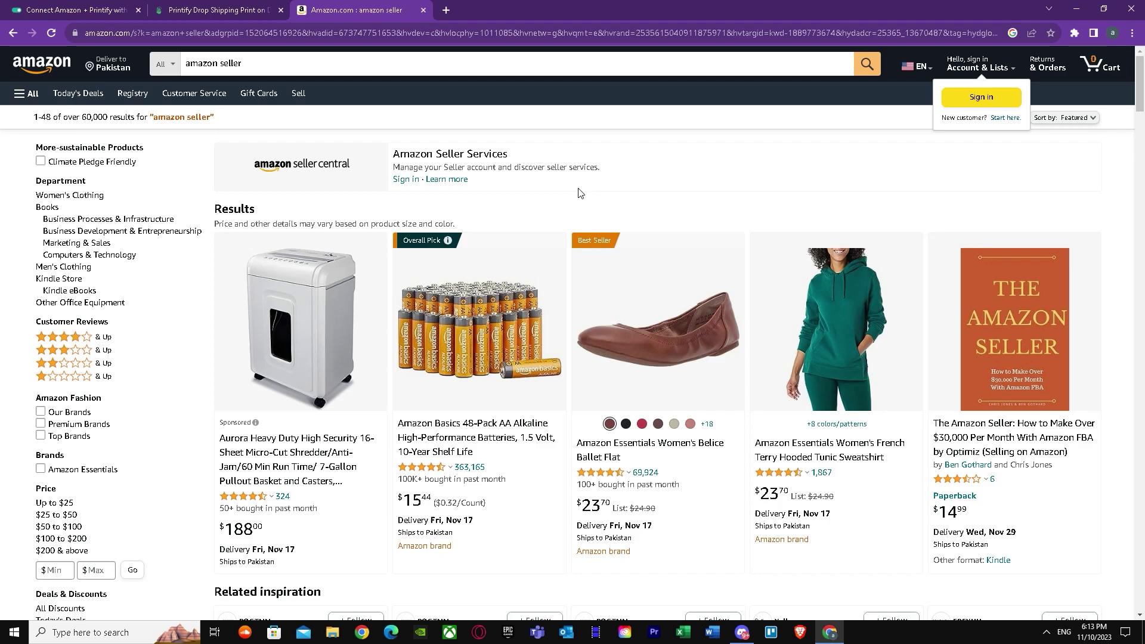
scroll(580, 192, "down", 10)
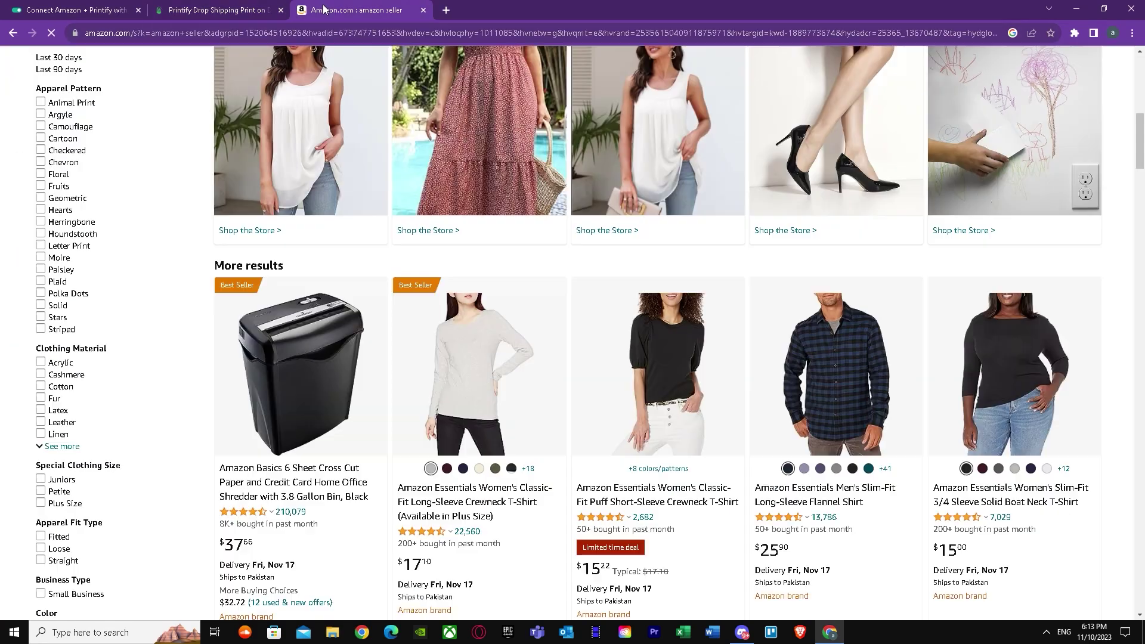
scroll(393, 250, "down", 10)
scroll(392, 319, "down", 4)
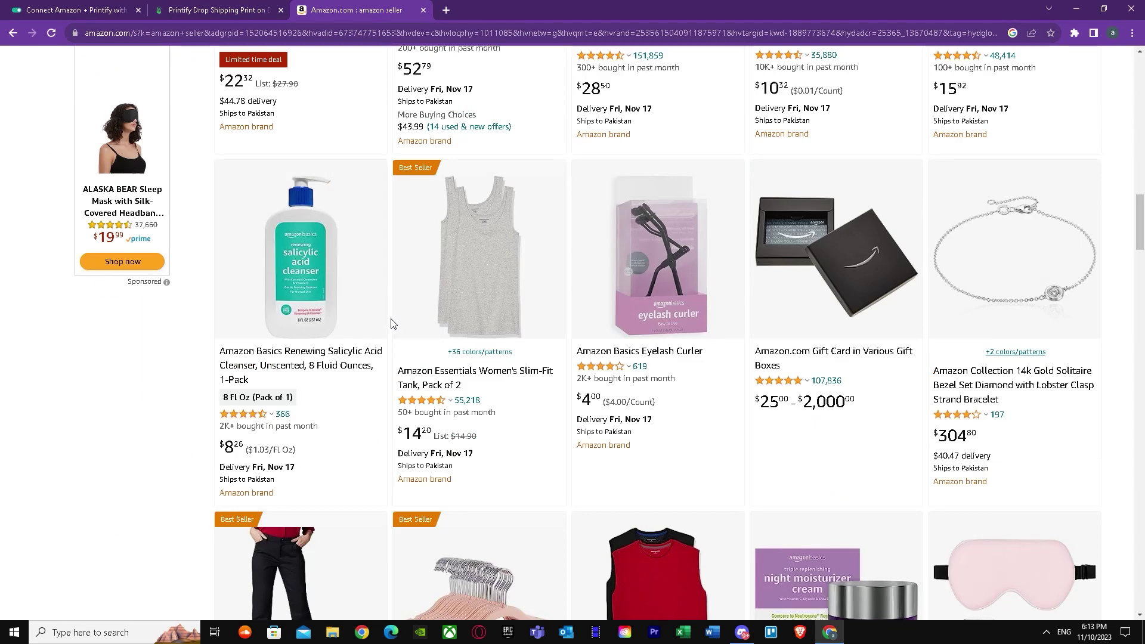
scroll(429, 365, "down", 4)
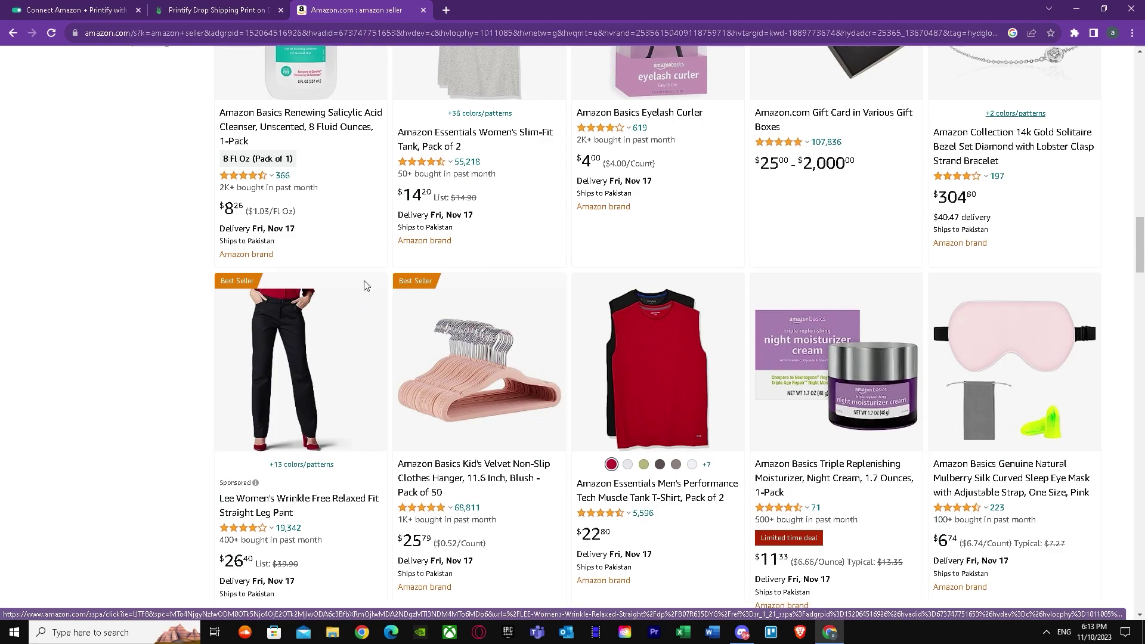
Switch back to the Onlizer Connect Amazon + Printify tab.
left_click(97, 7)
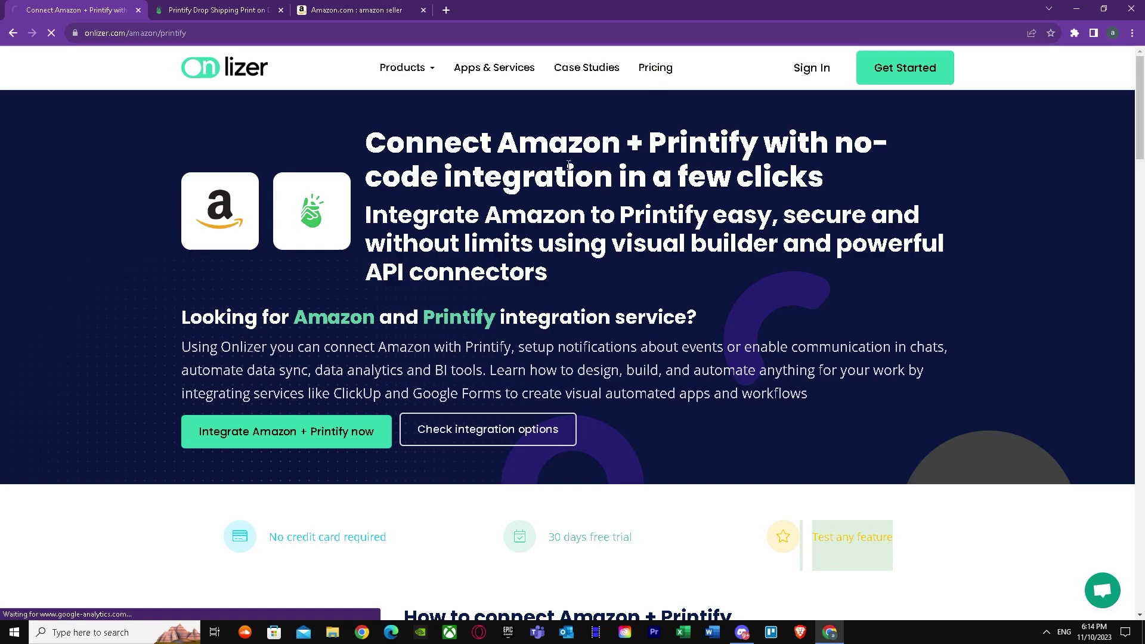
Review Onlizer's pricing: Basic $19, Standard $49, Premium $99, Business $199 monthly plans and free trial.
left_click(656, 68)
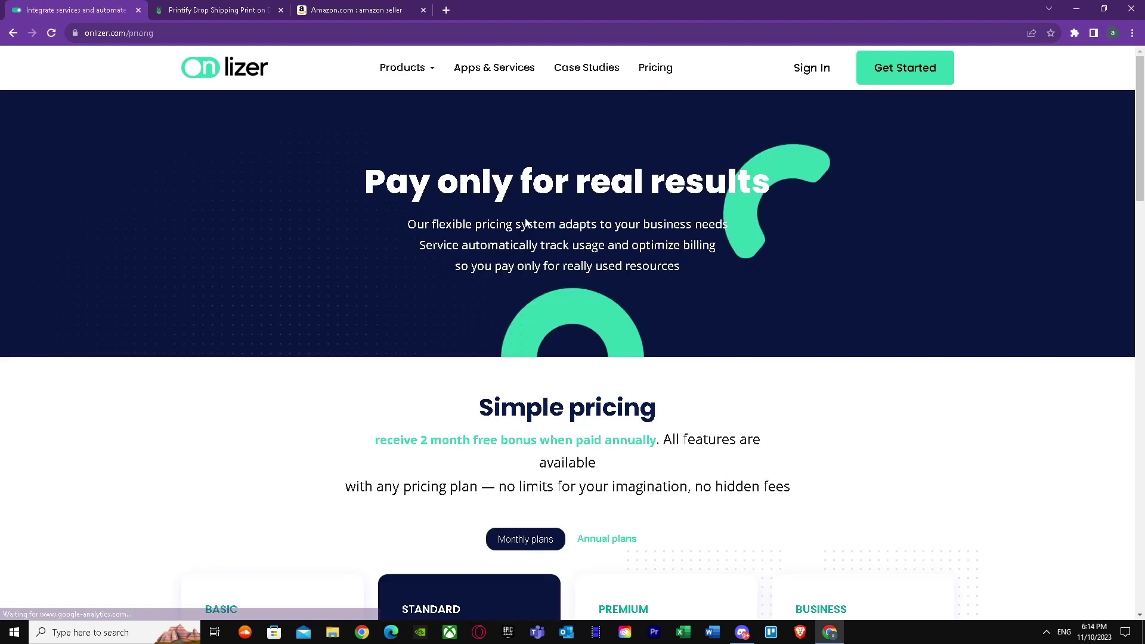
scroll(422, 340, "down", 5)
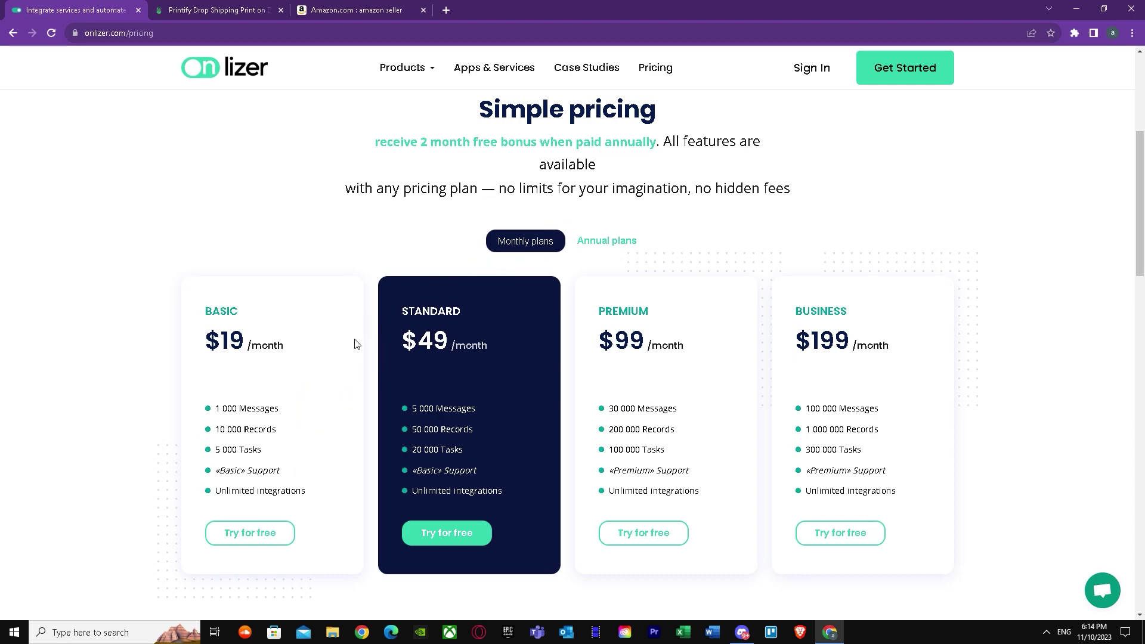
scroll(225, 409, "down", 4)
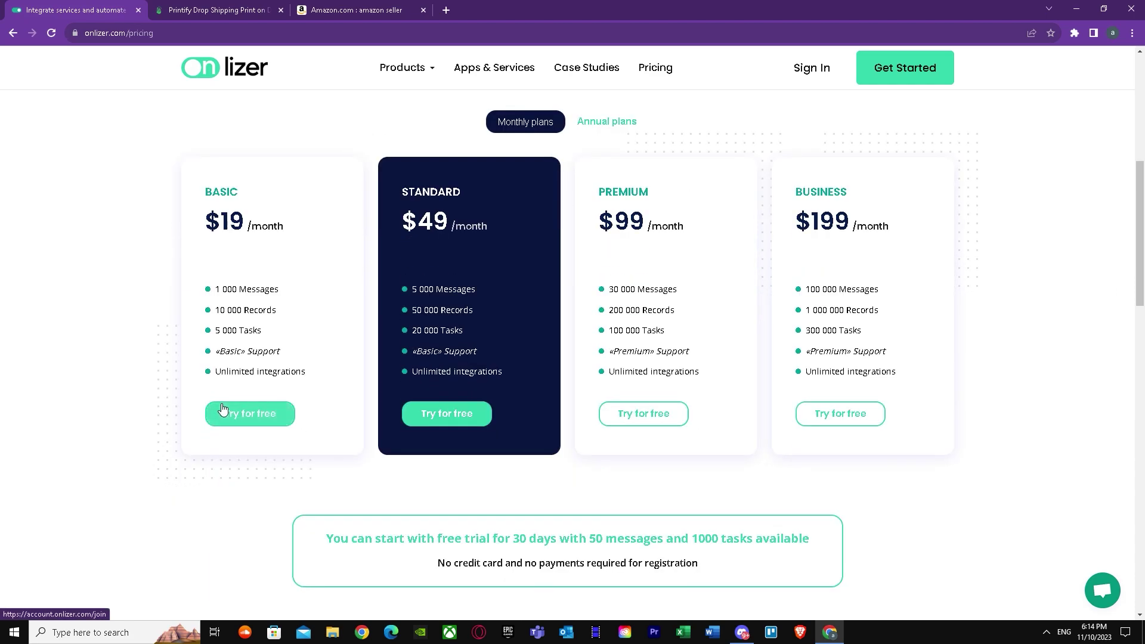
scroll(173, 401, "down", 6)
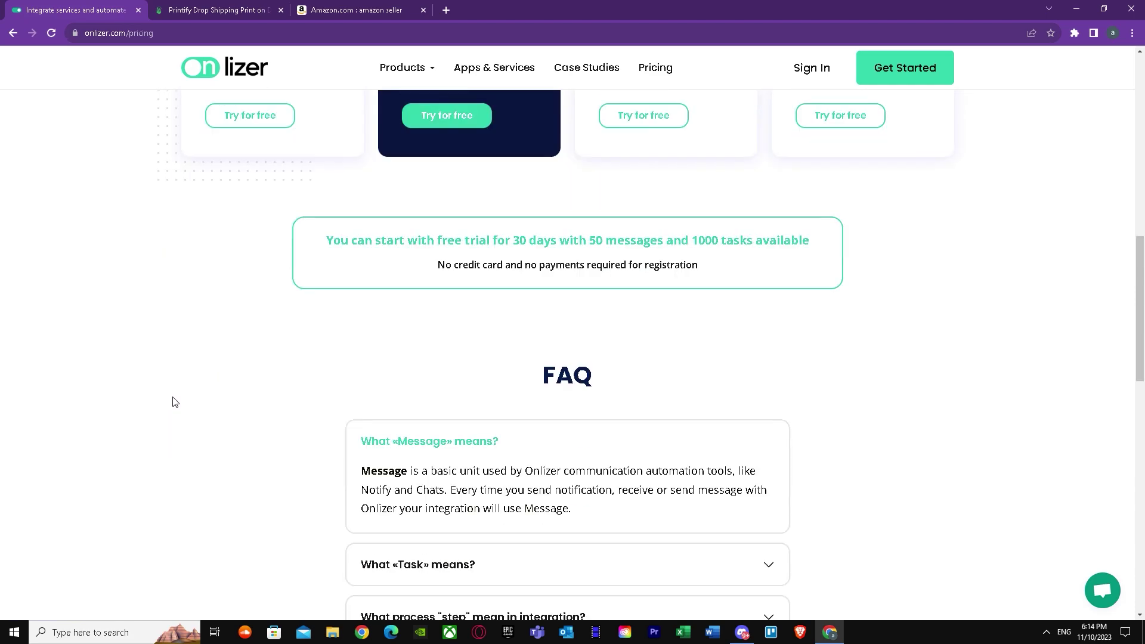
scroll(177, 402, "up", 13)
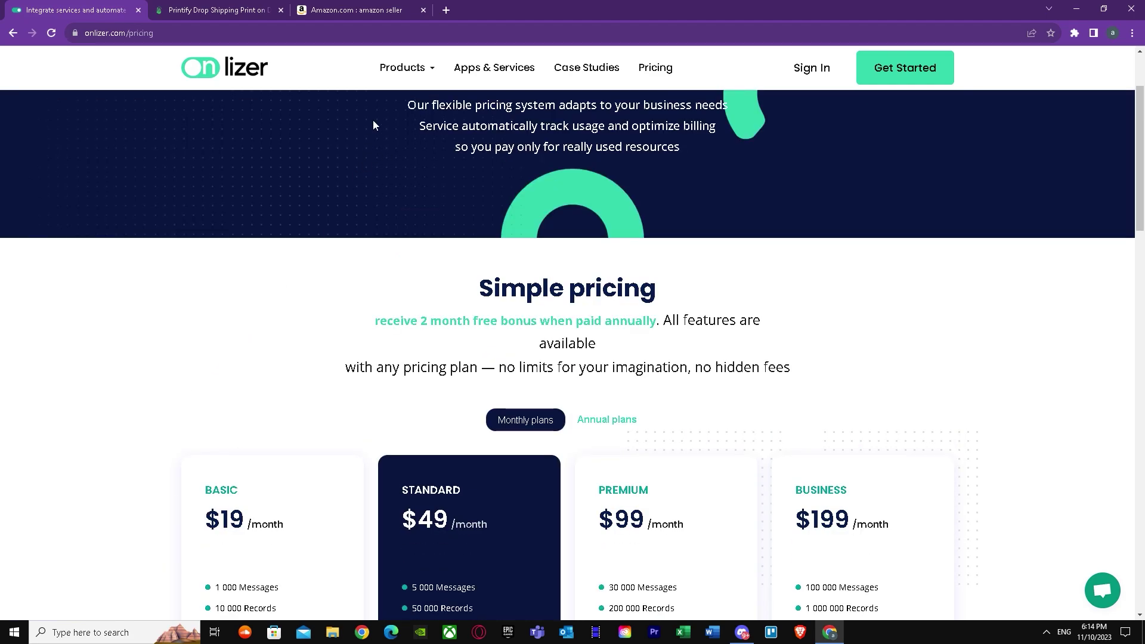
Return to the Amazon + Printify page and scroll to the 'Amazon + Printify integration ideas' section.
left_click(12, 33)
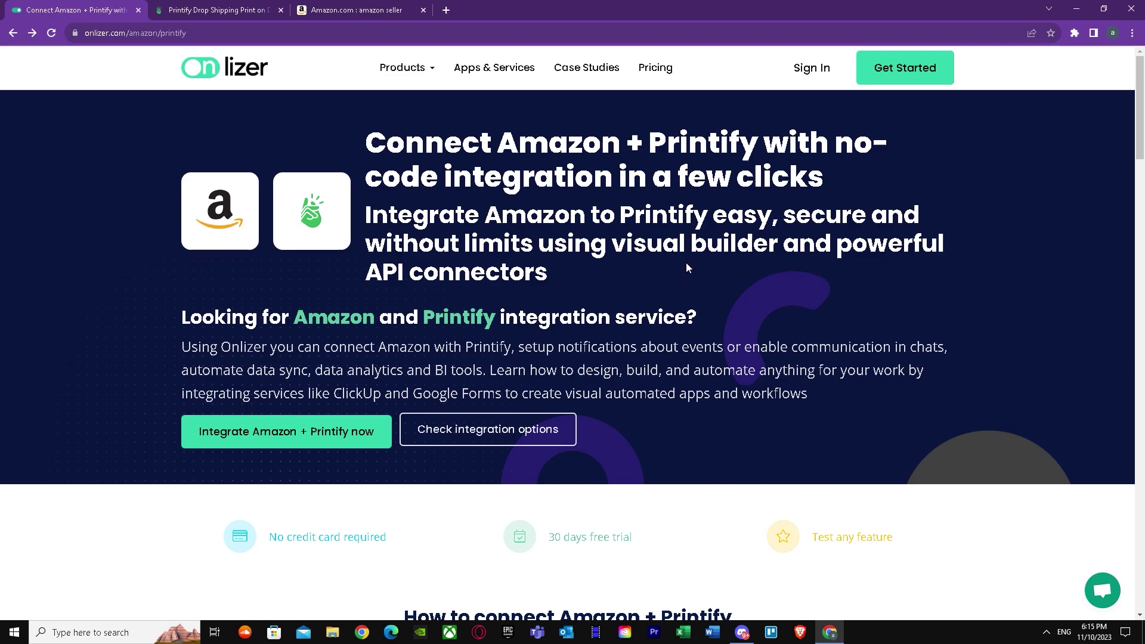
left_click(481, 432)
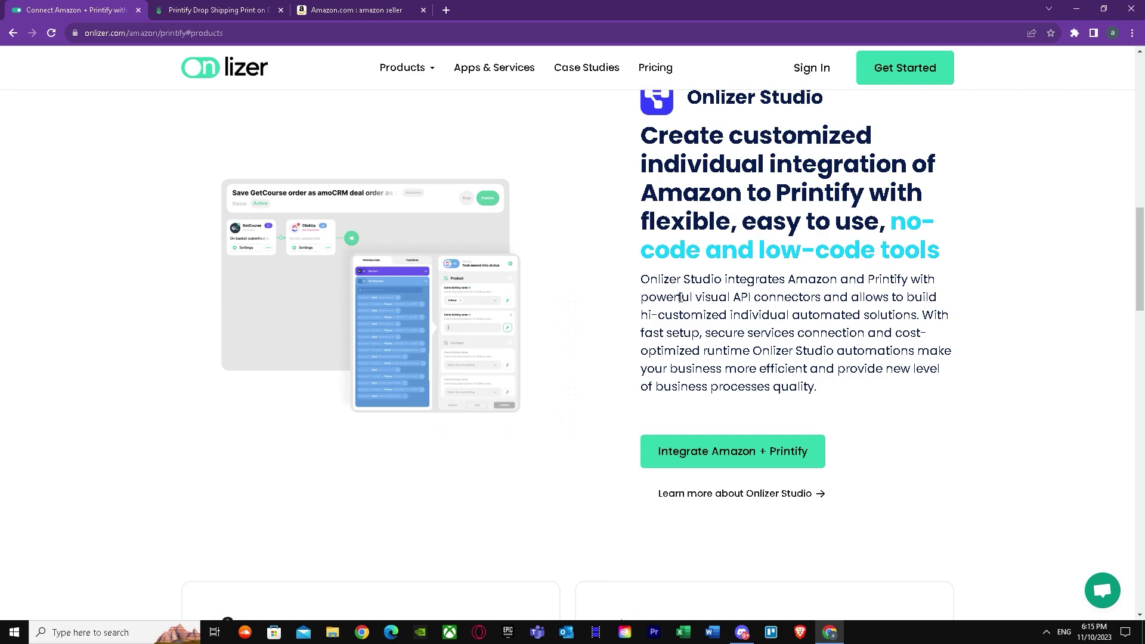
scroll(618, 255, "up", 1)
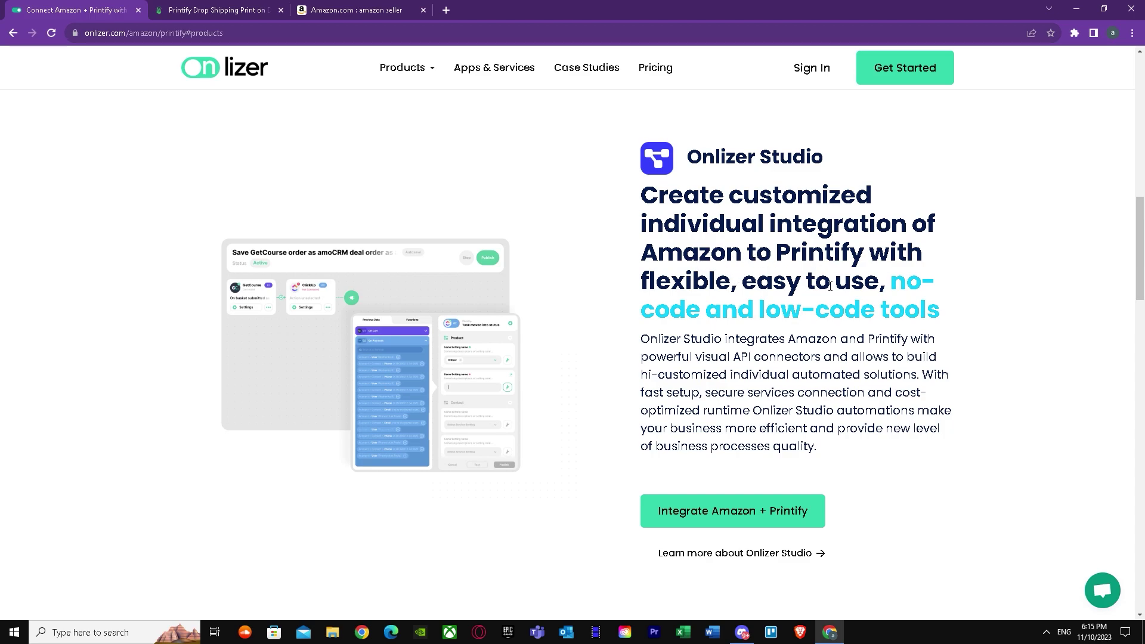
scroll(829, 286, "down", 8)
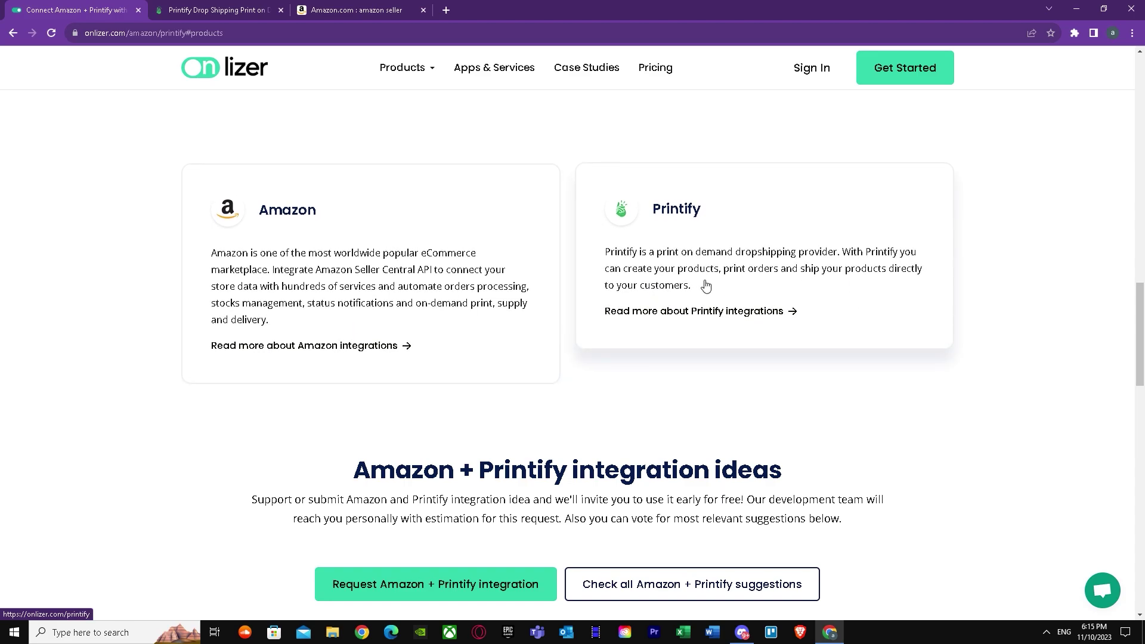
scroll(471, 422, "down", 3)
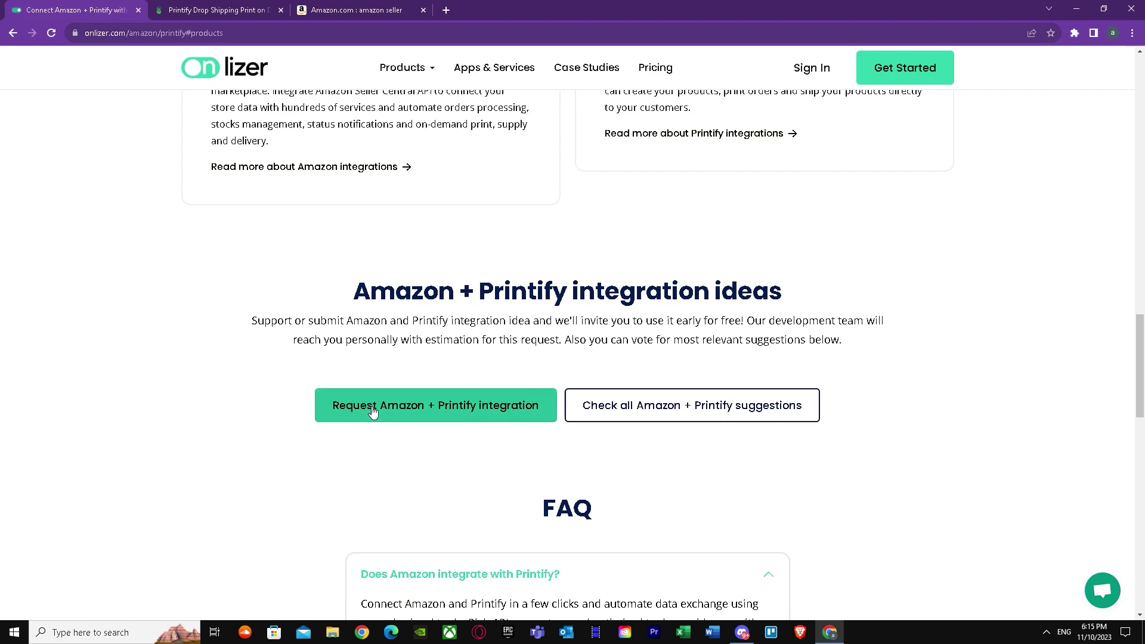
View the Amazon + Printify integration request board, close it, and autoscroll back to the page top.
scroll(381, 412, "down", 1)
right_click(391, 401)
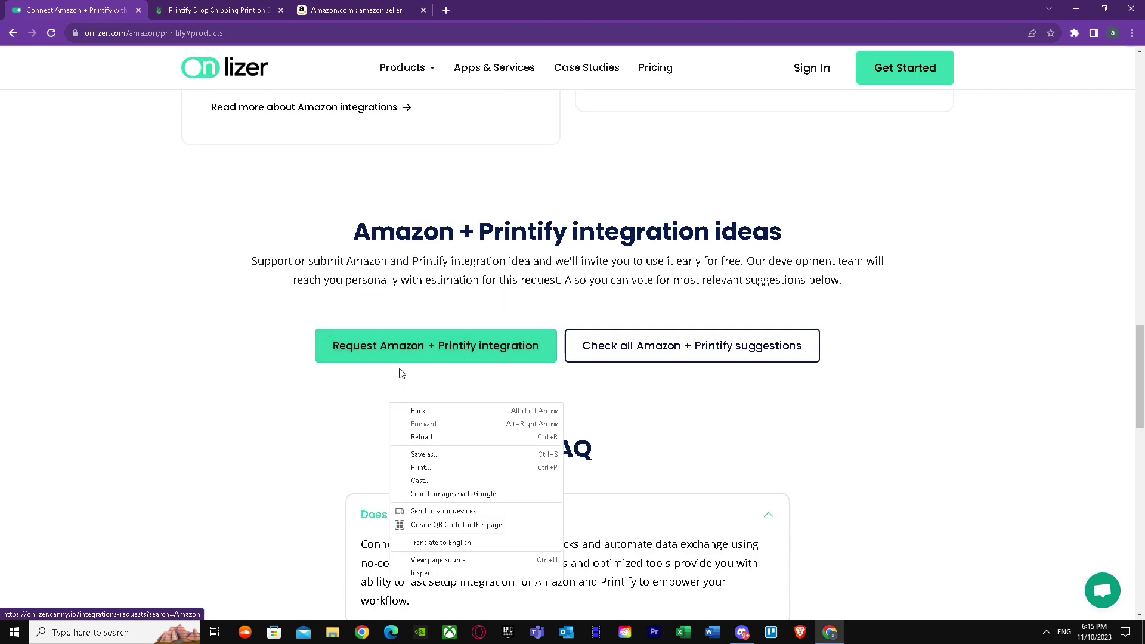
left_click(389, 379)
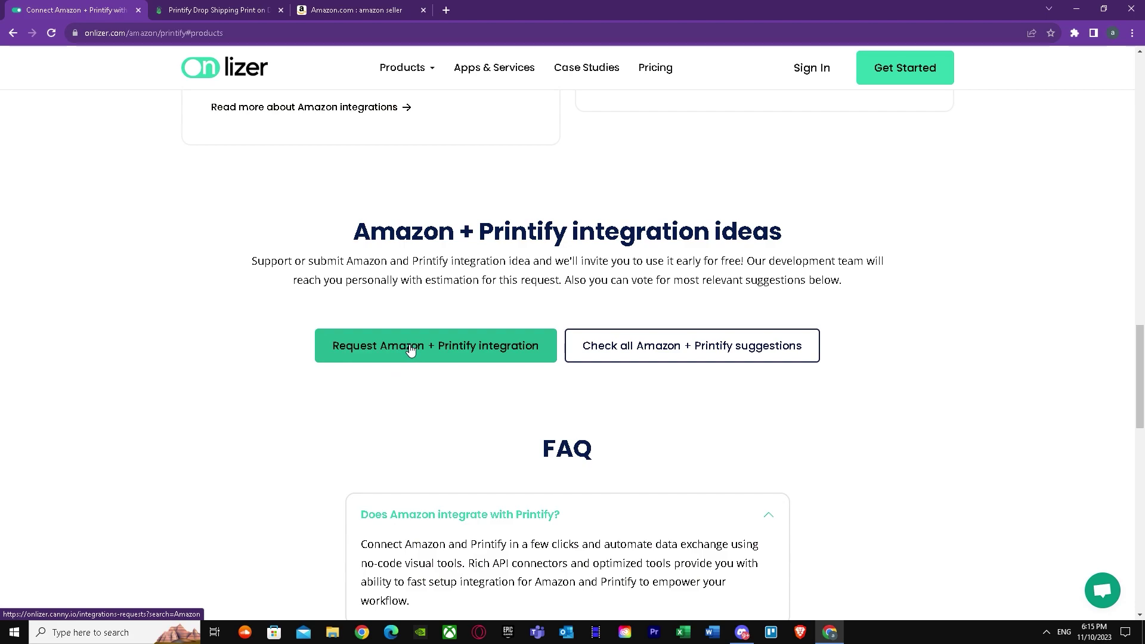
left_click(410, 346)
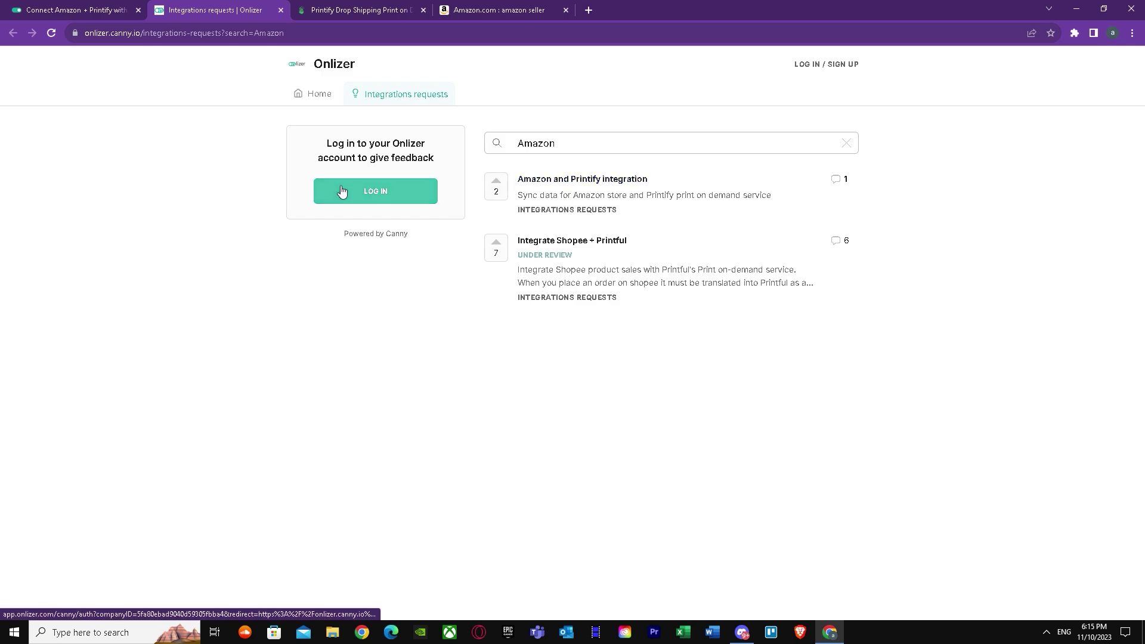
left_click(281, 10)
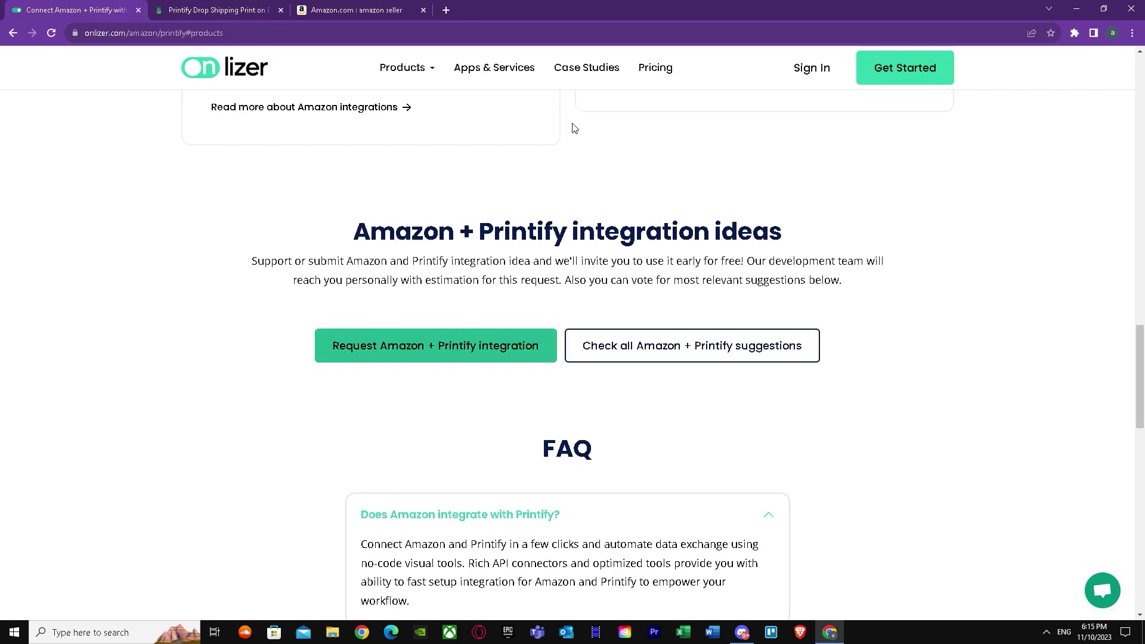
middle_click(605, 172)
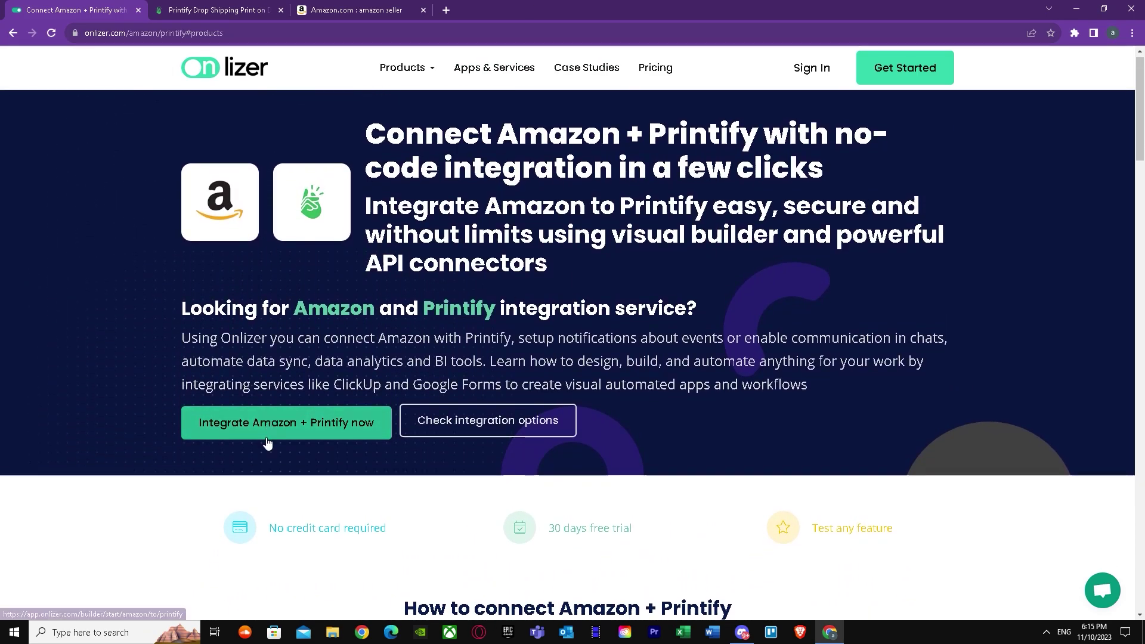
Start the Amazon + Printify integration, switch to Register, and enter the first and last name.
left_click(266, 434)
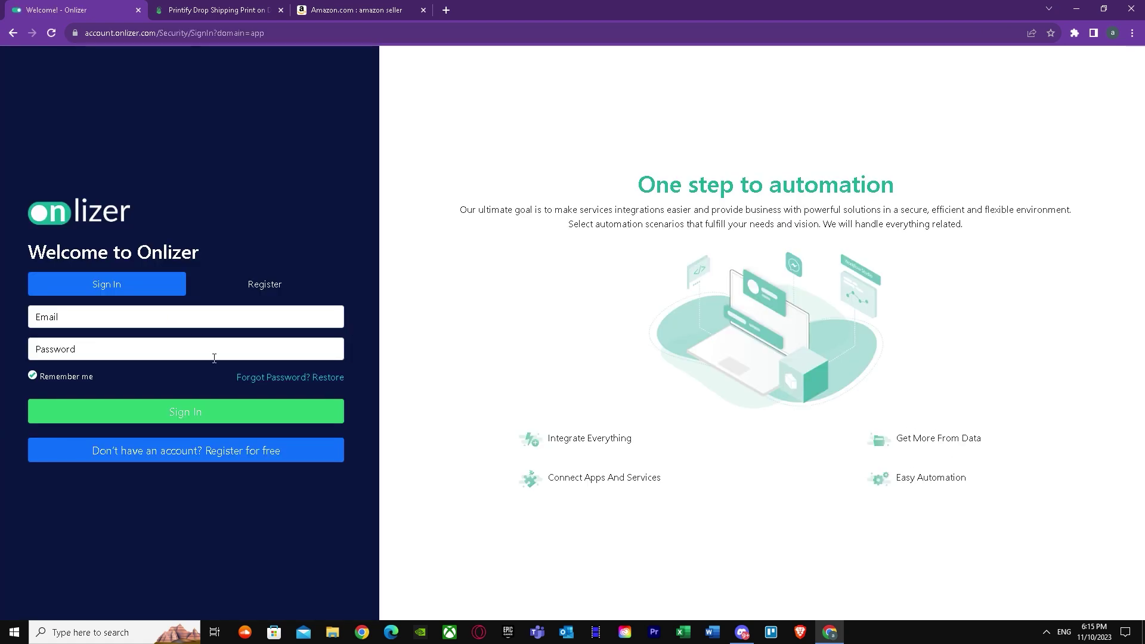
left_click(130, 316)
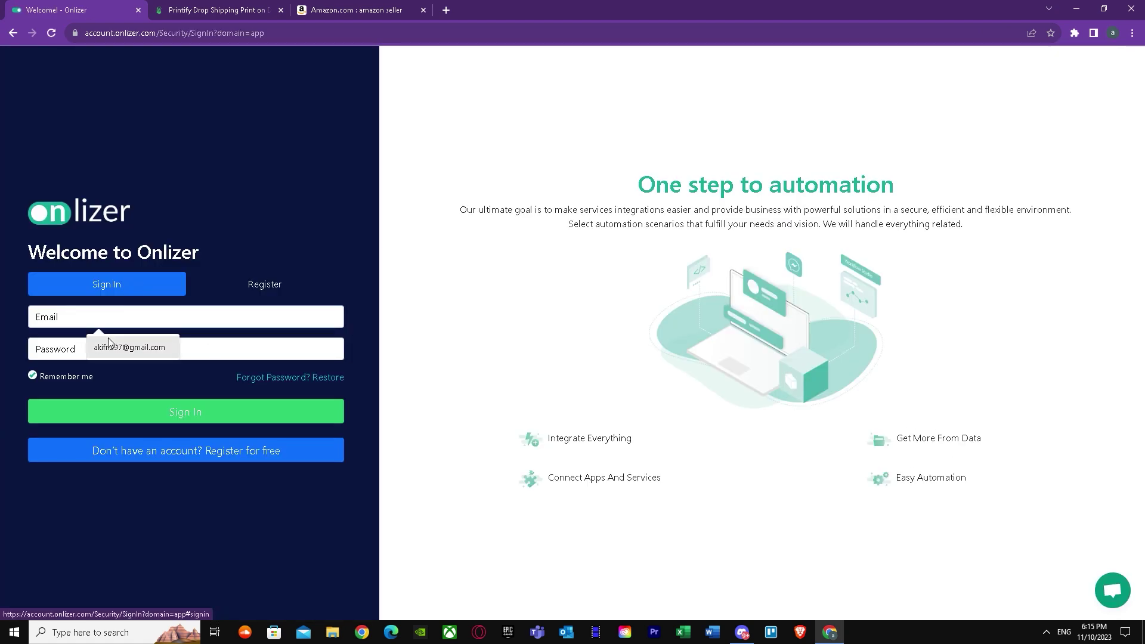
left_click(247, 284)
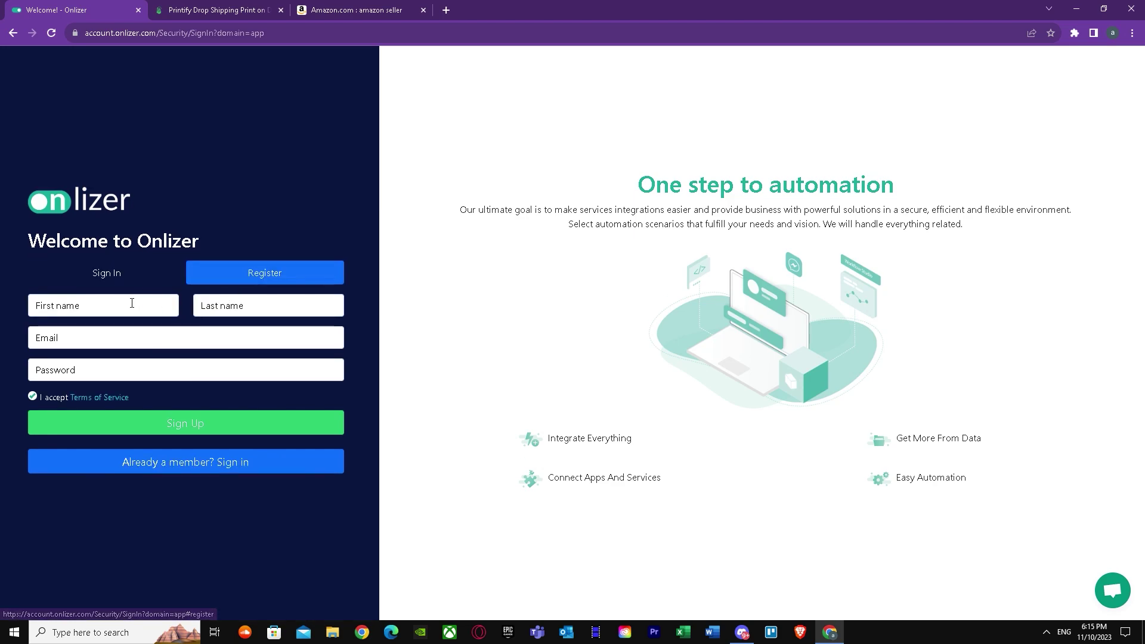
type("aki")
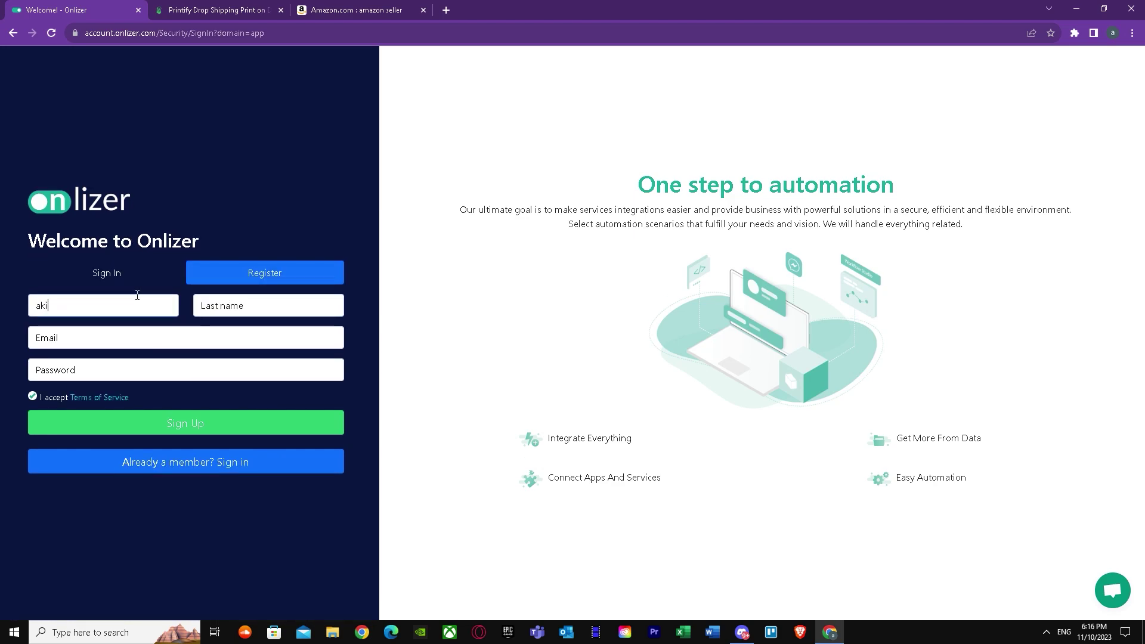
left_click(215, 312)
type("dn")
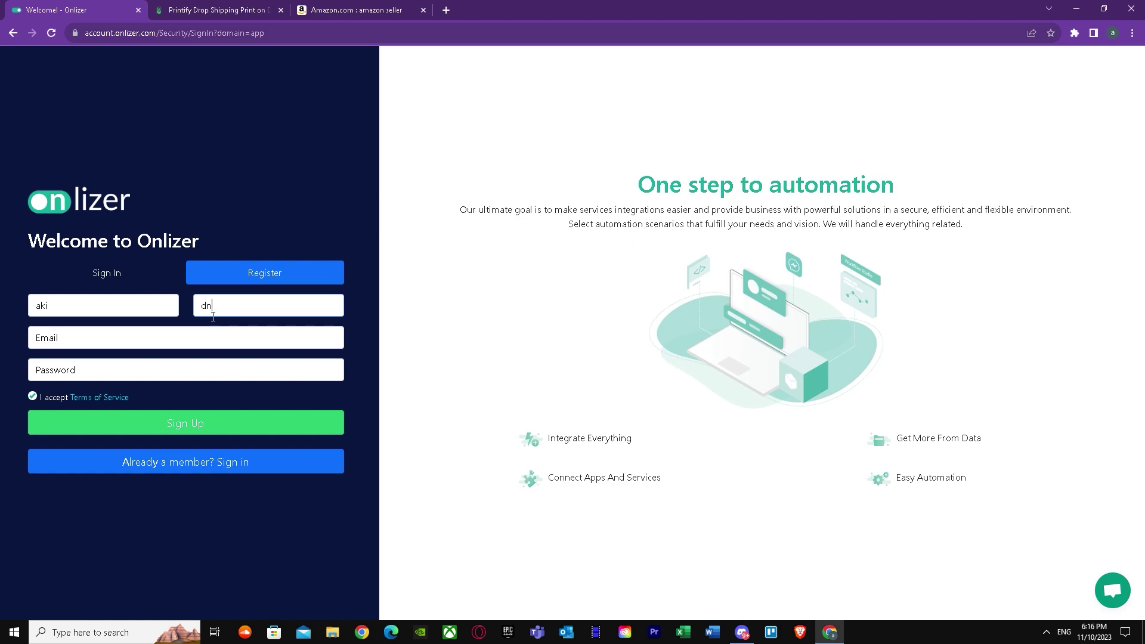
key("BackSpace")
key("BackSpace")
type("fn")
Enter the e-mail address, accept Chrome's suggested strong password, and sign up.
left_click(118, 338)
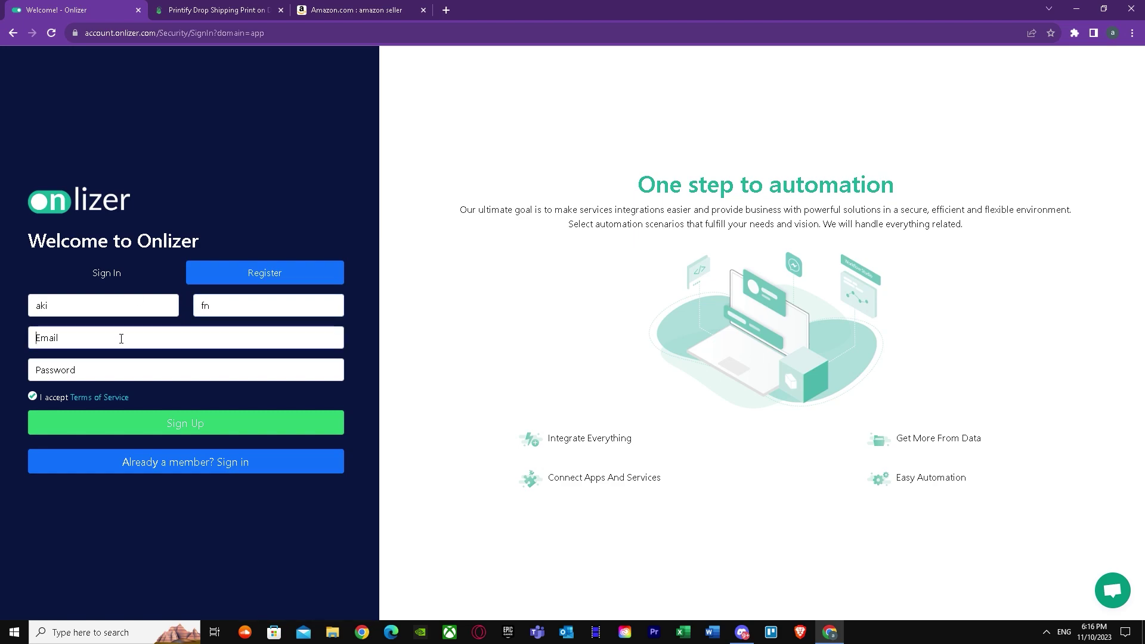
type("akifn")
left_click(1113, 33)
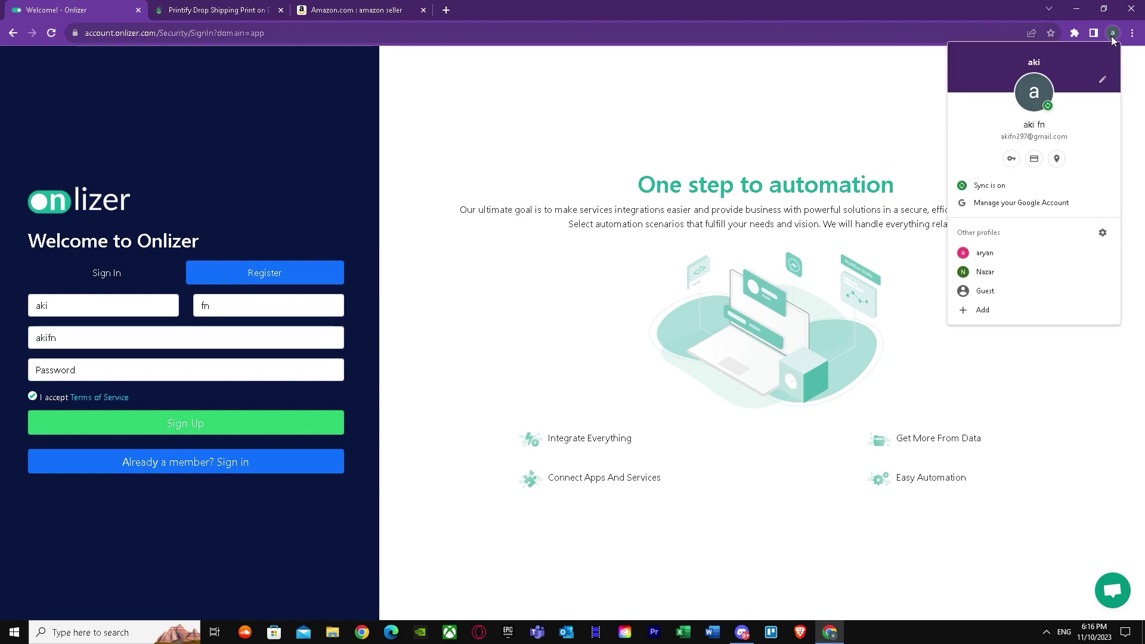
left_click(1112, 35)
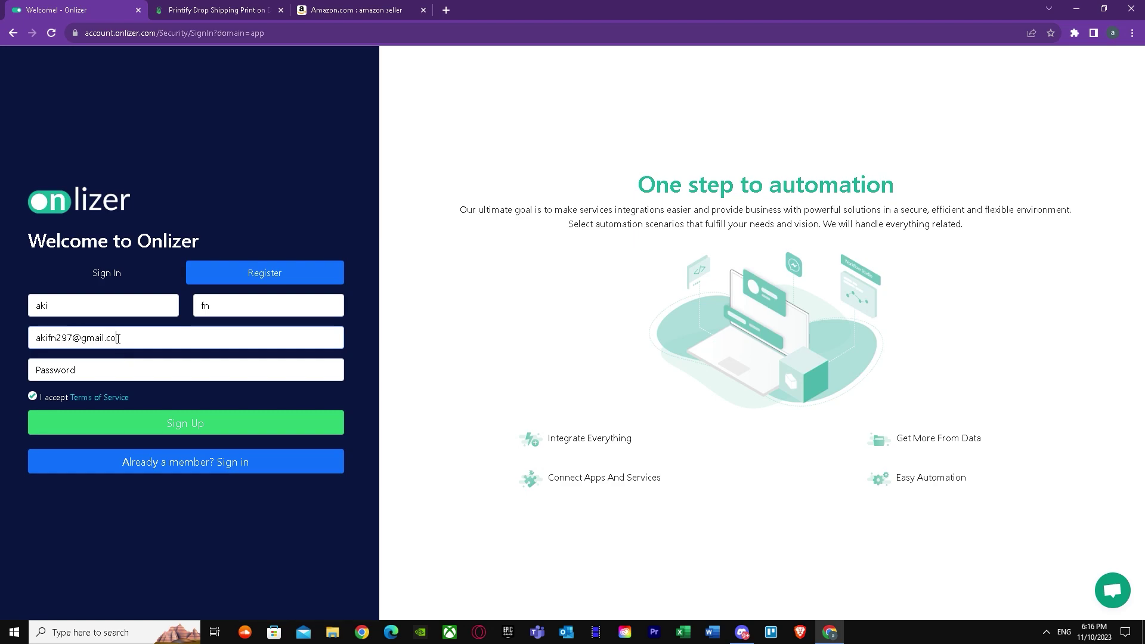
left_click(120, 367)
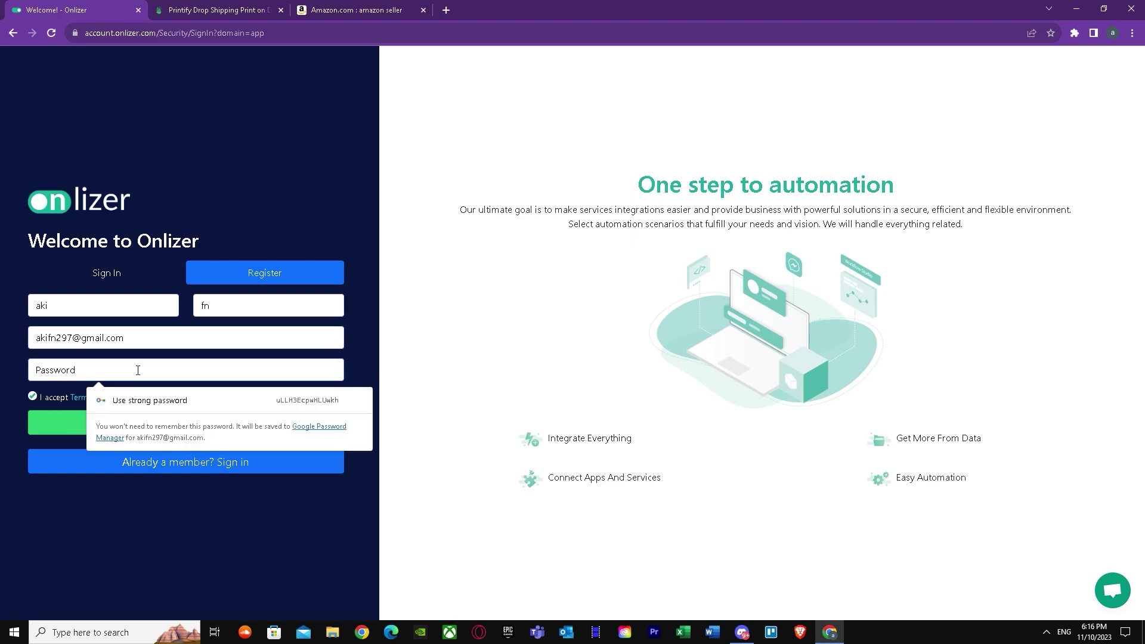
left_click(138, 401)
left_click(146, 424)
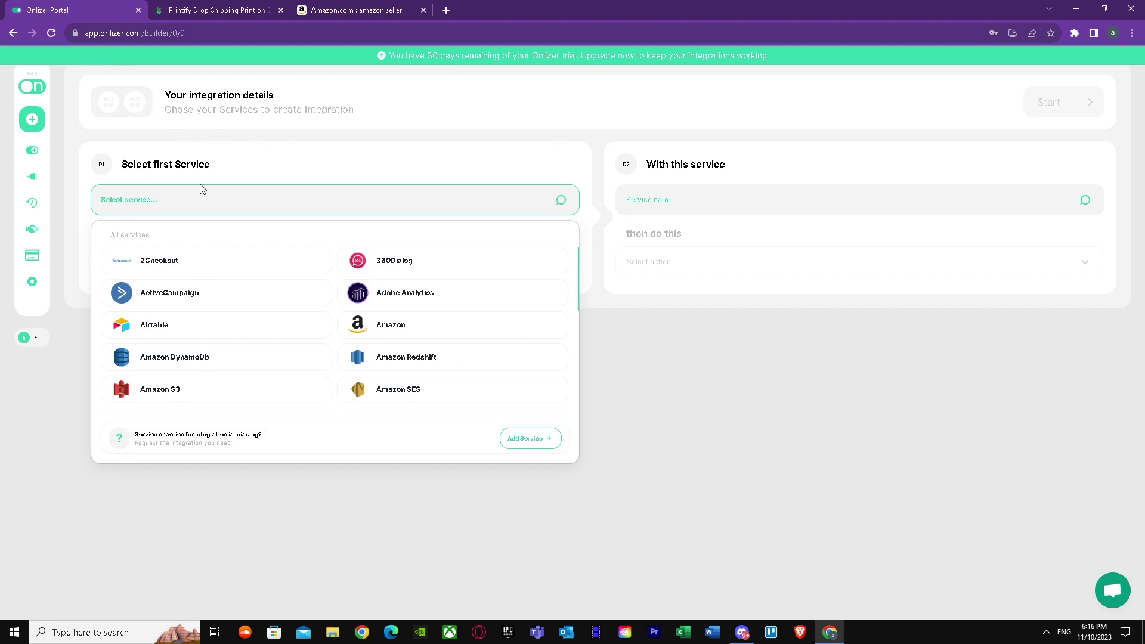
Search 'Pri' and select Printify as the first service.
left_click(394, 203)
left_click(269, 201)
type("Pri")
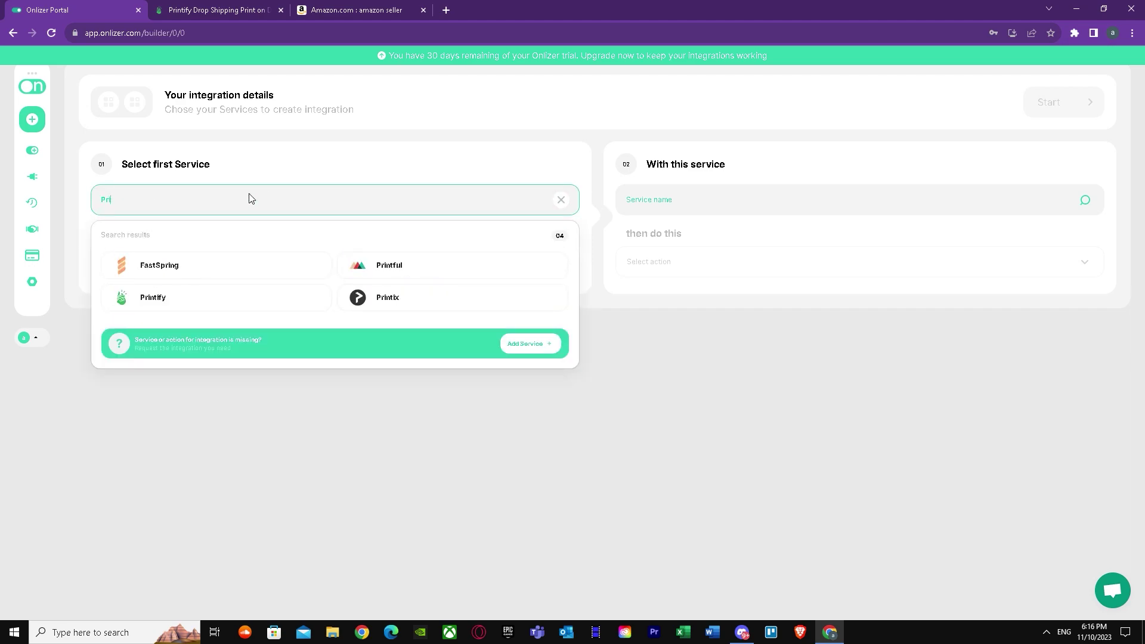
left_click(197, 299)
Search 'Ama' and select Amazon as the second service, briefly checking the integration request board.
type("Ama")
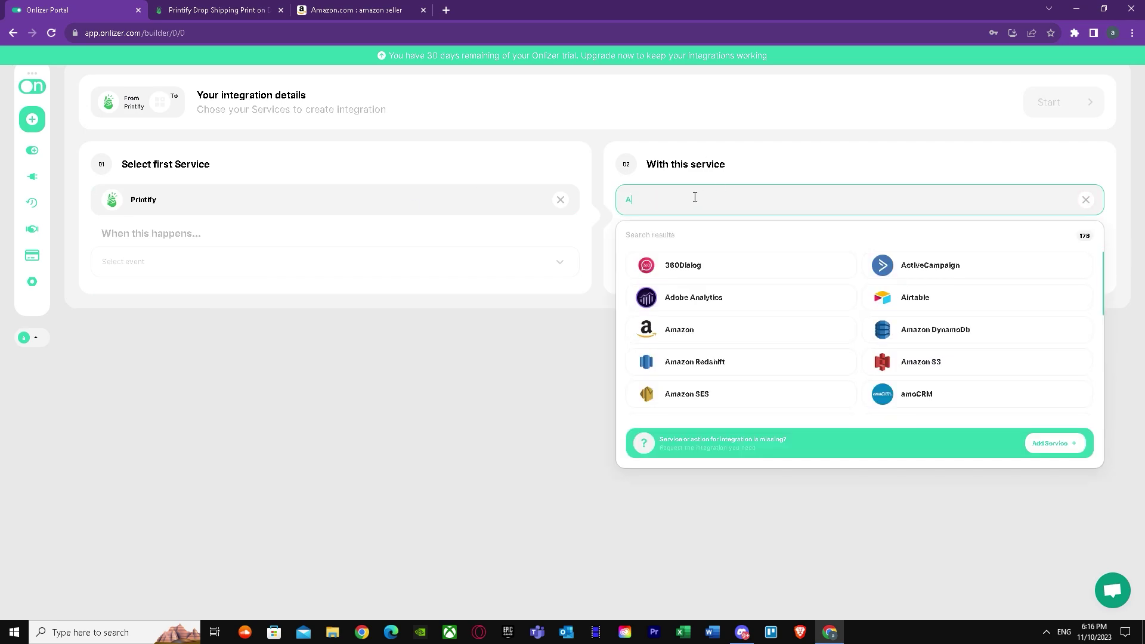
left_click(685, 264)
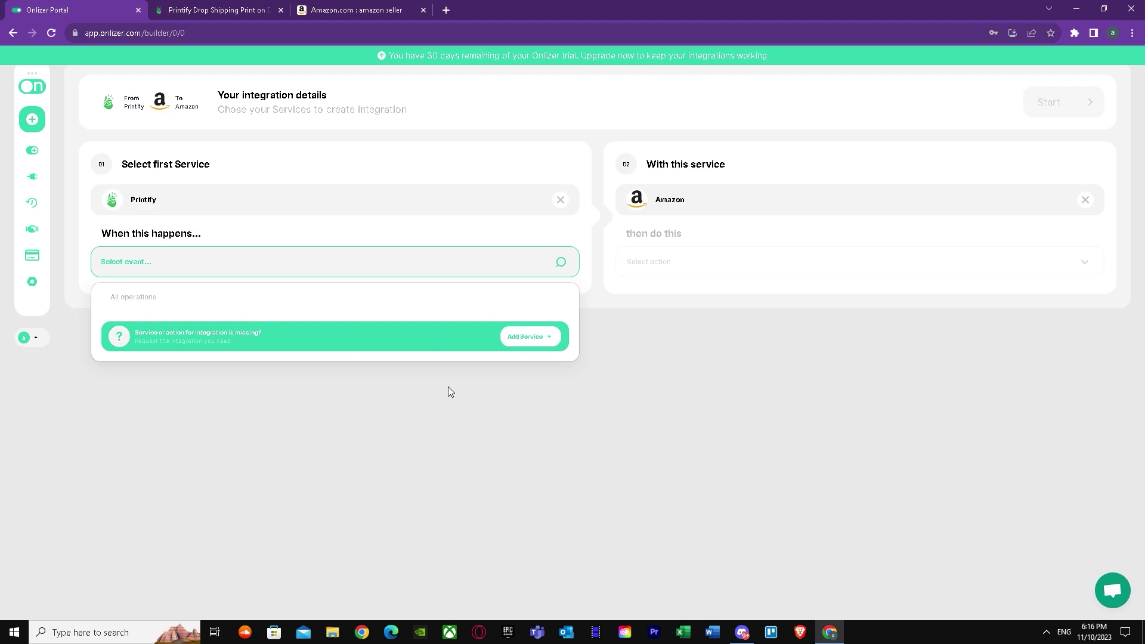
left_click(534, 338)
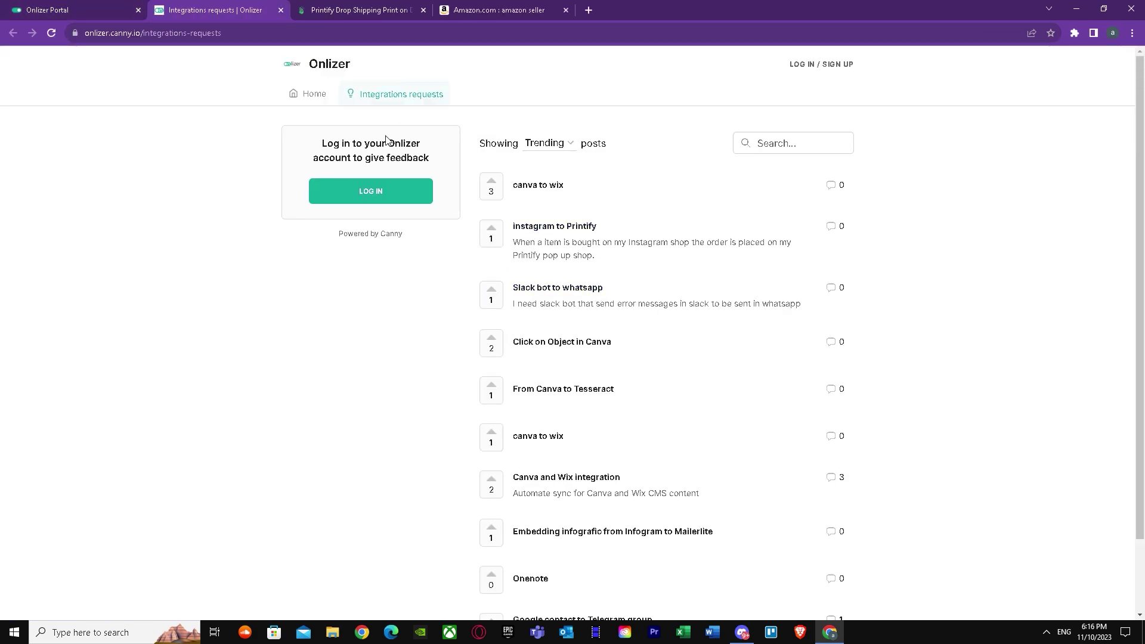
left_click(63, 7)
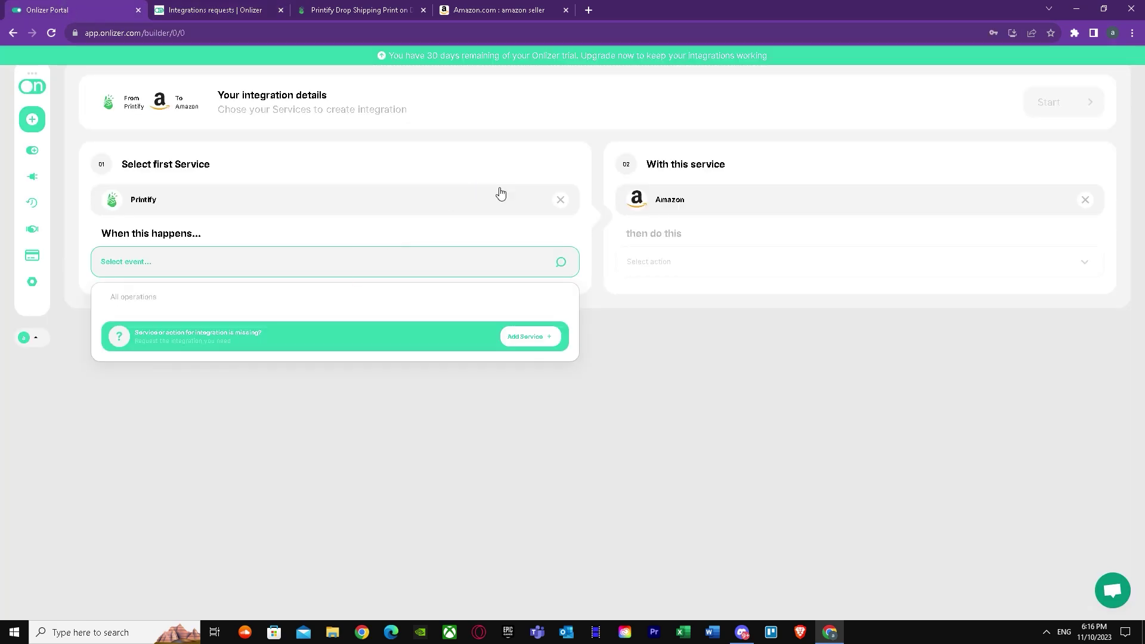
Close the empty Printify 'Select event' dropdown without choosing a trigger.
left_click(1049, 102)
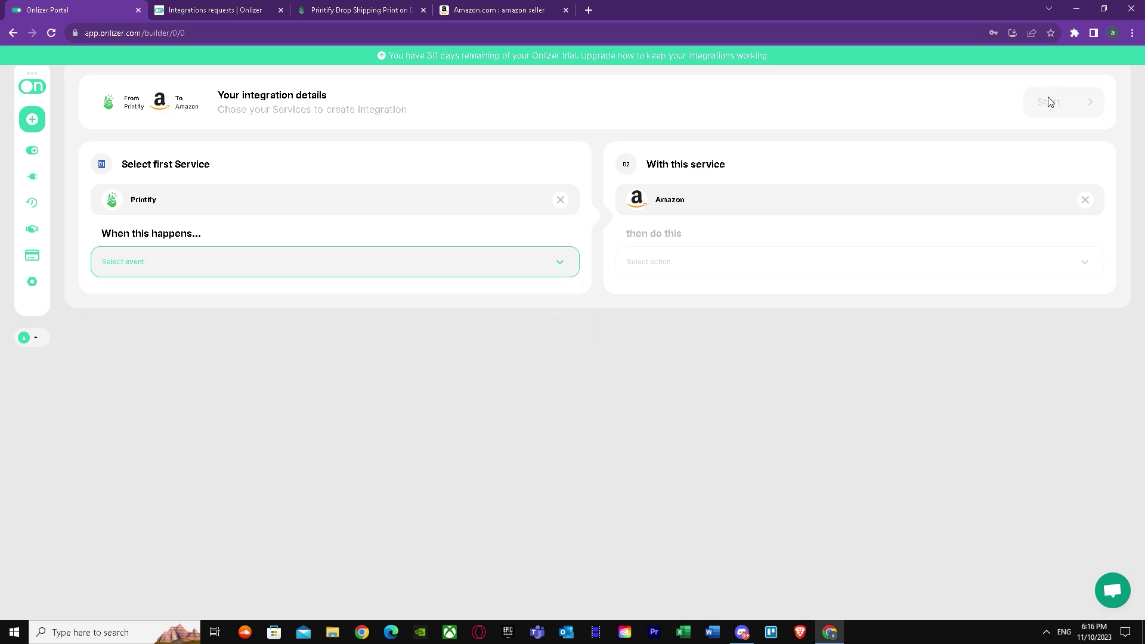